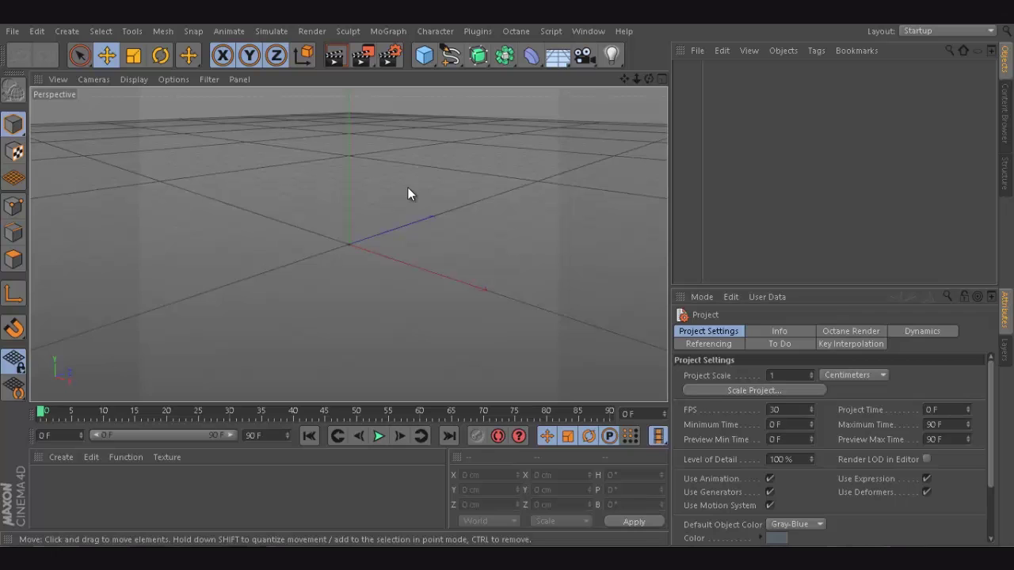
Step: Add a cube to the scene and render the perspective view to preview its sharp edges
click(425, 54)
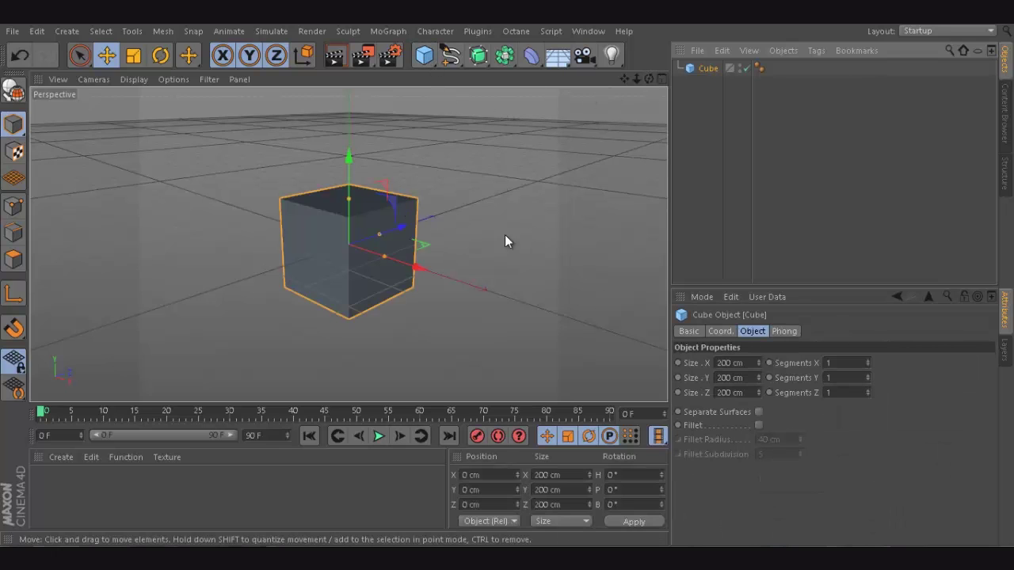
click(144, 81)
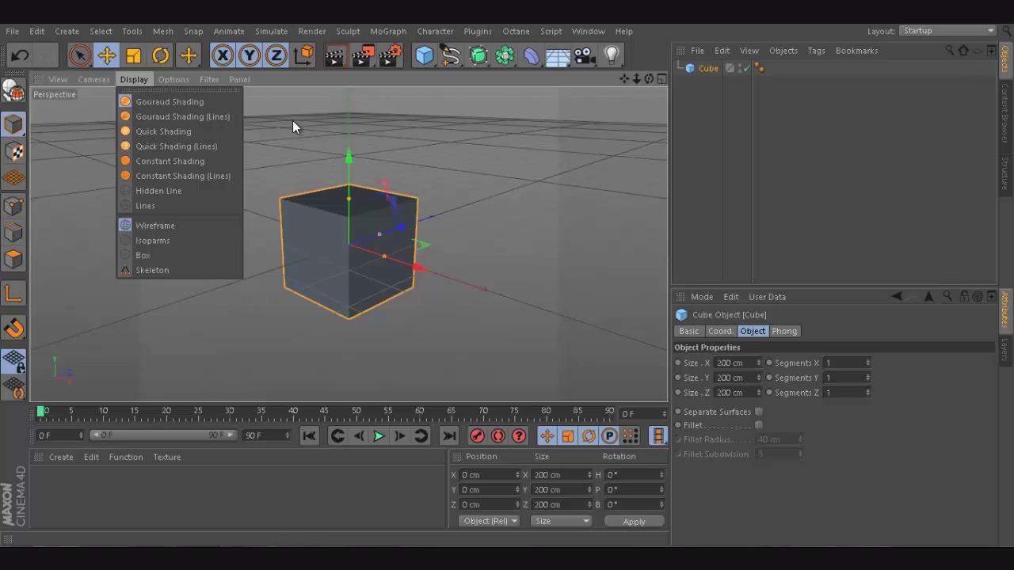
drag(635, 78, 509, 279)
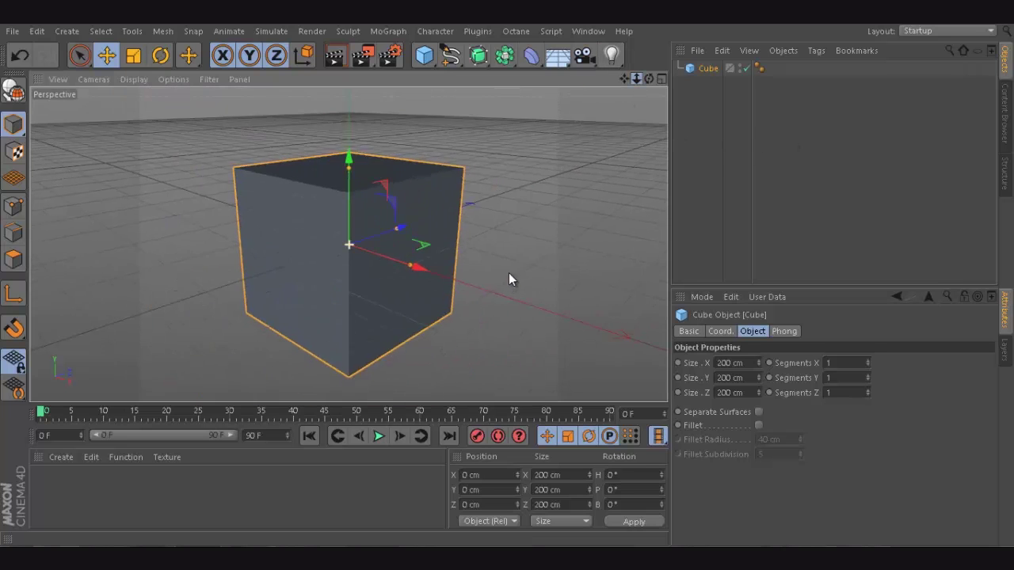
click(334, 55)
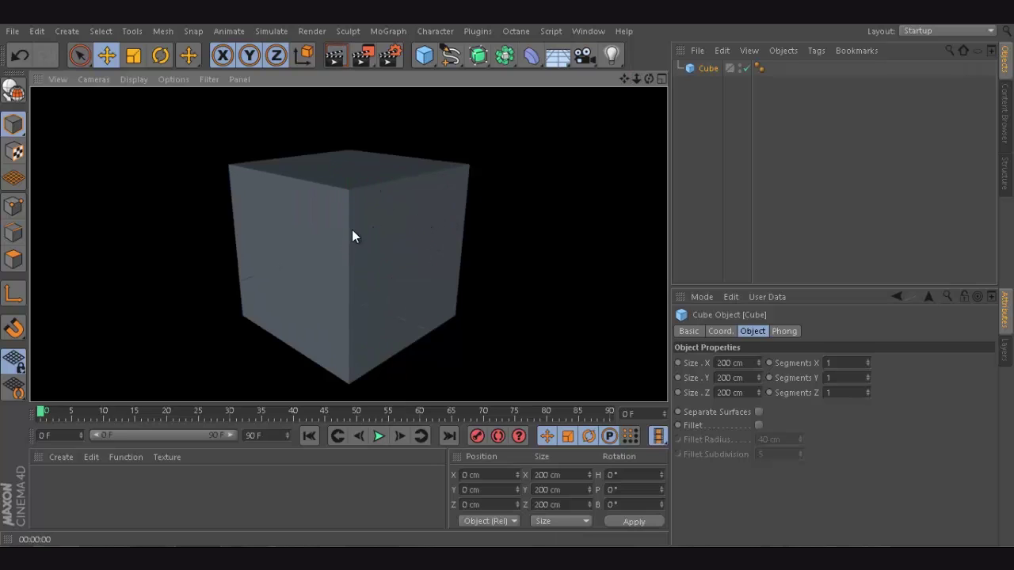
click(701, 168)
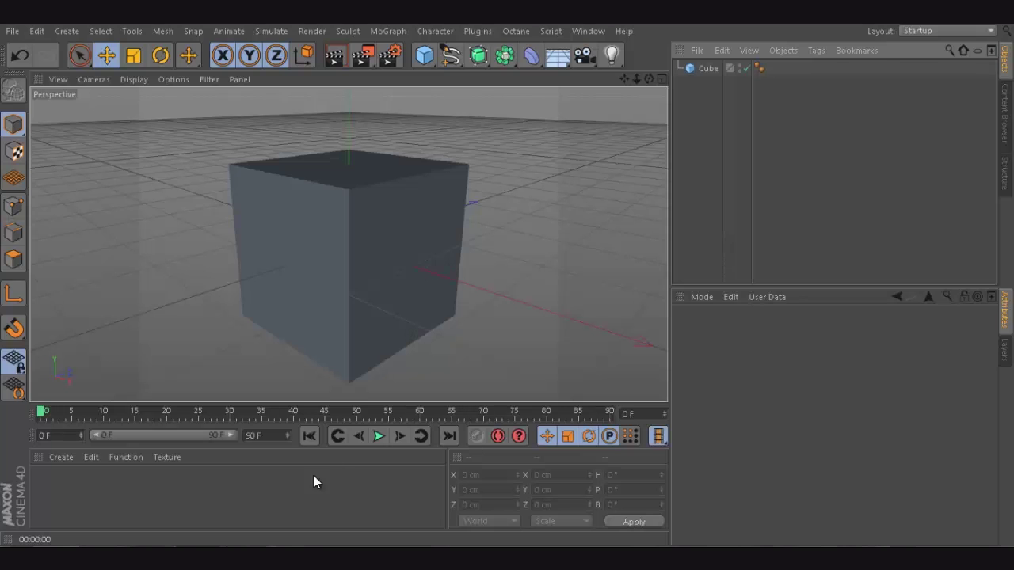
click(334, 56)
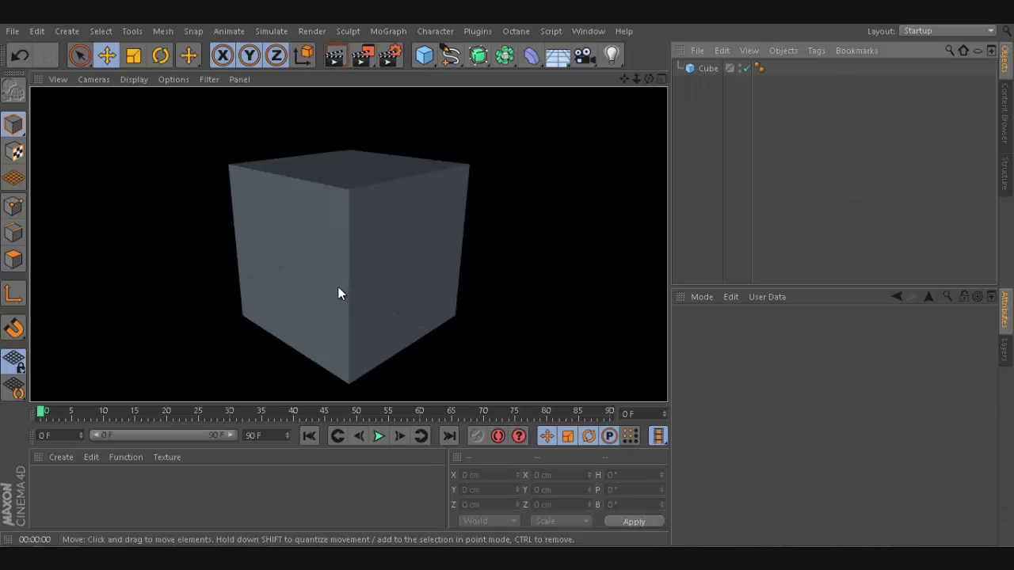
Step: Enable the fillet on the cube with a 1 cm radius and a subdivision of 2, and render the view
click(352, 246)
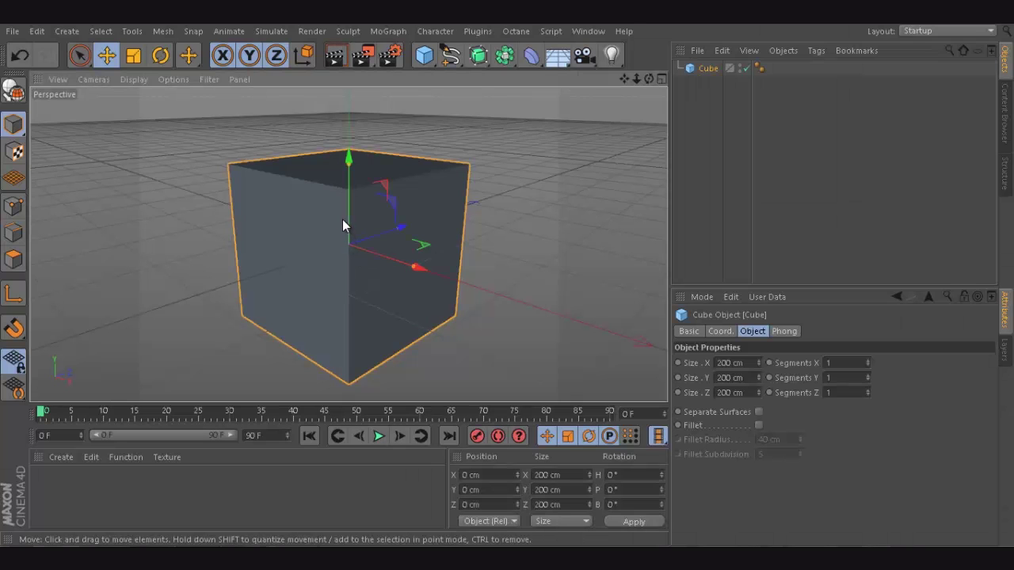
click(759, 426)
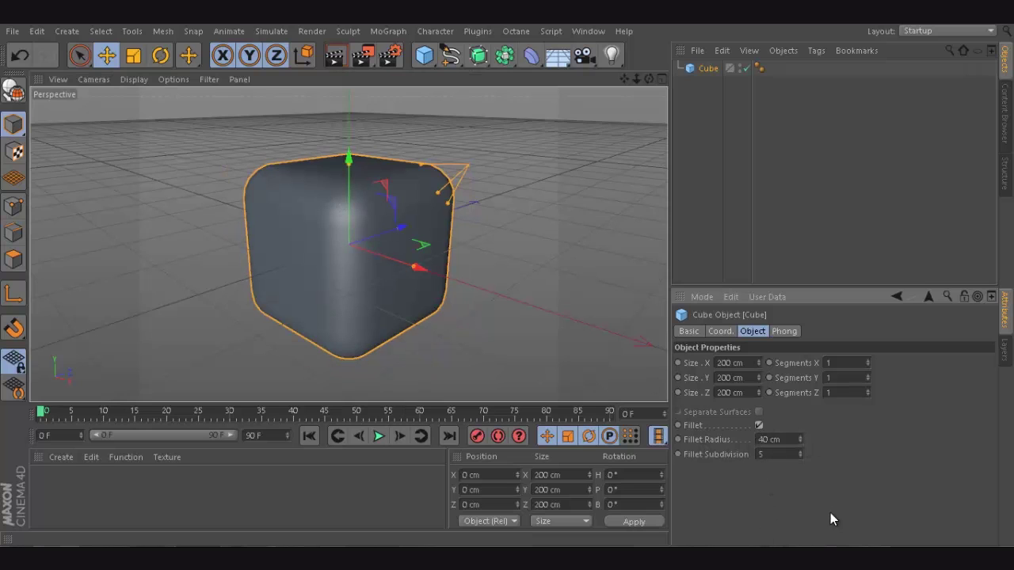
click(788, 441)
text(1)
key(Return)
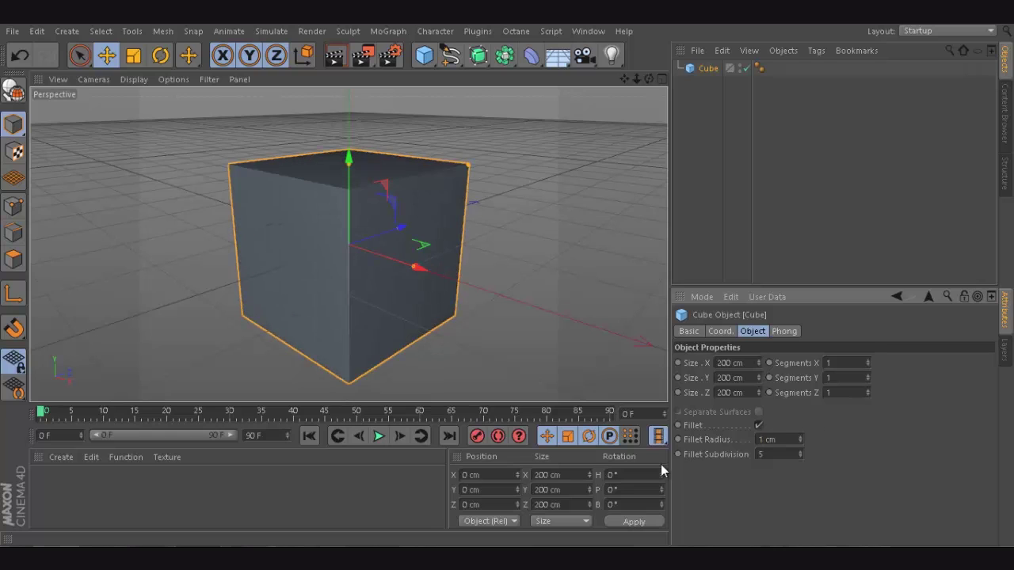
click(788, 455)
text(2)
key(Return)
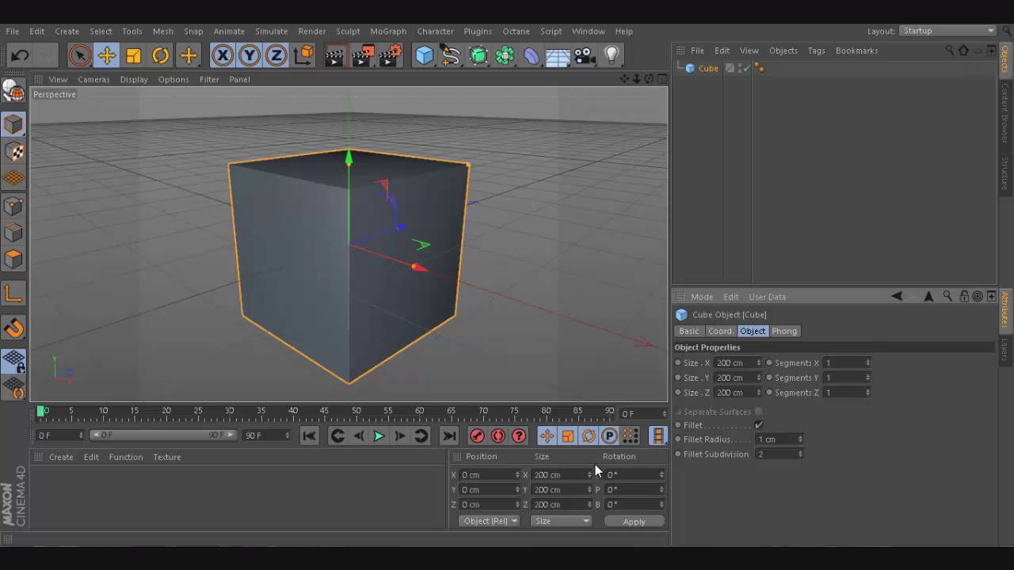
click(694, 129)
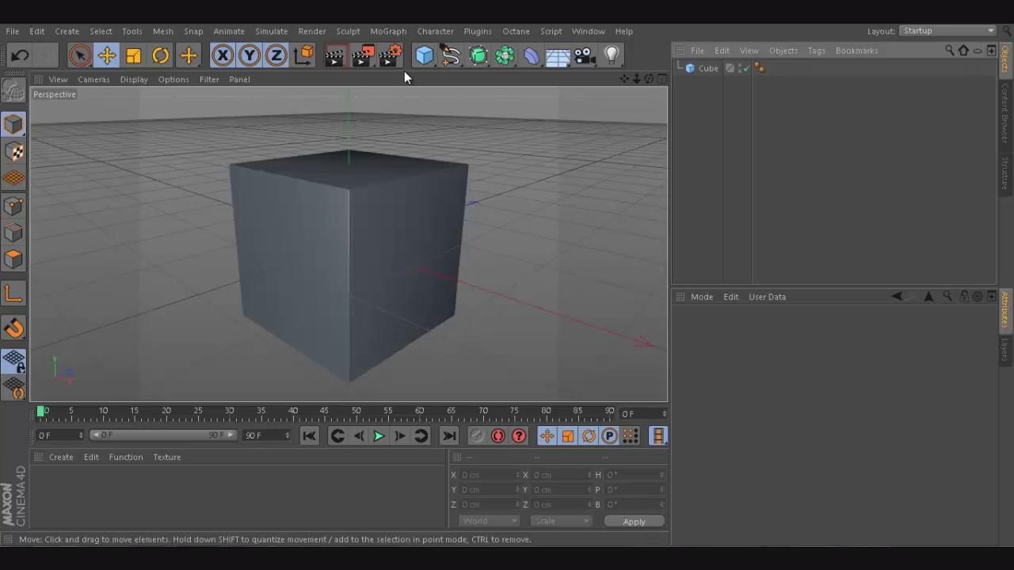
click(352, 59)
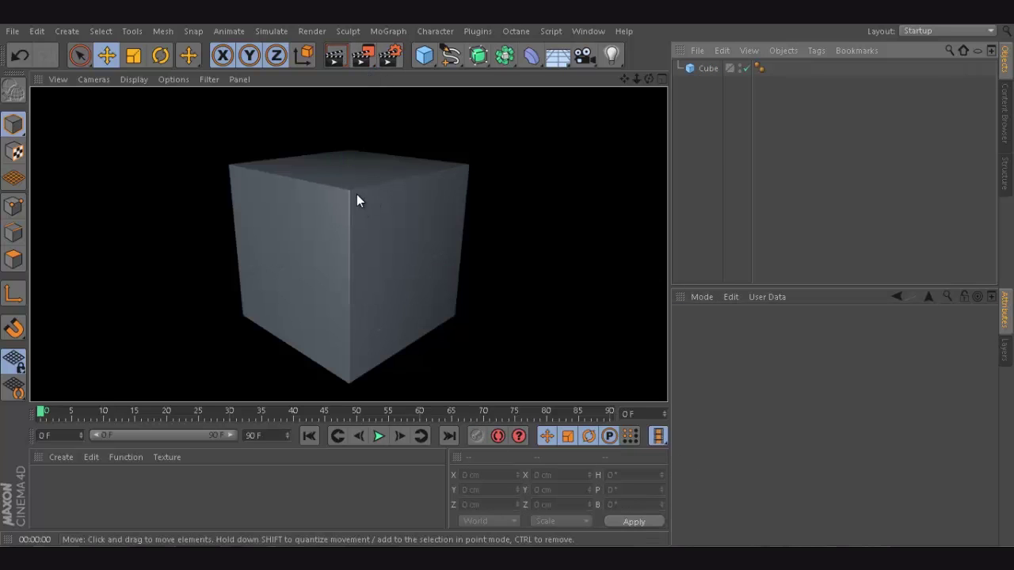
Step: Try a fillet radius of 2 cm on the cube and render the view
click(708, 68)
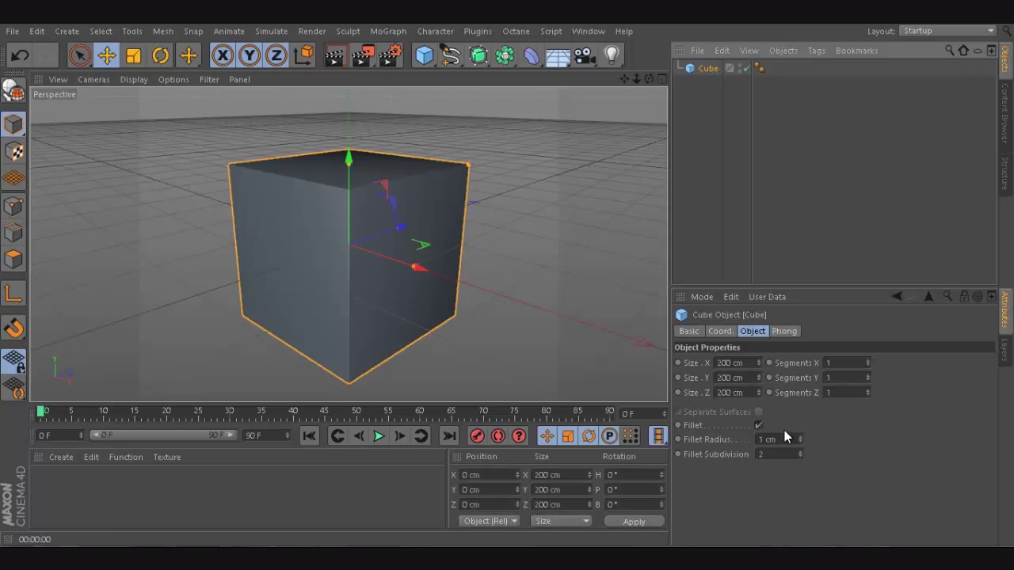
click(788, 438)
text(2)
key(Return)
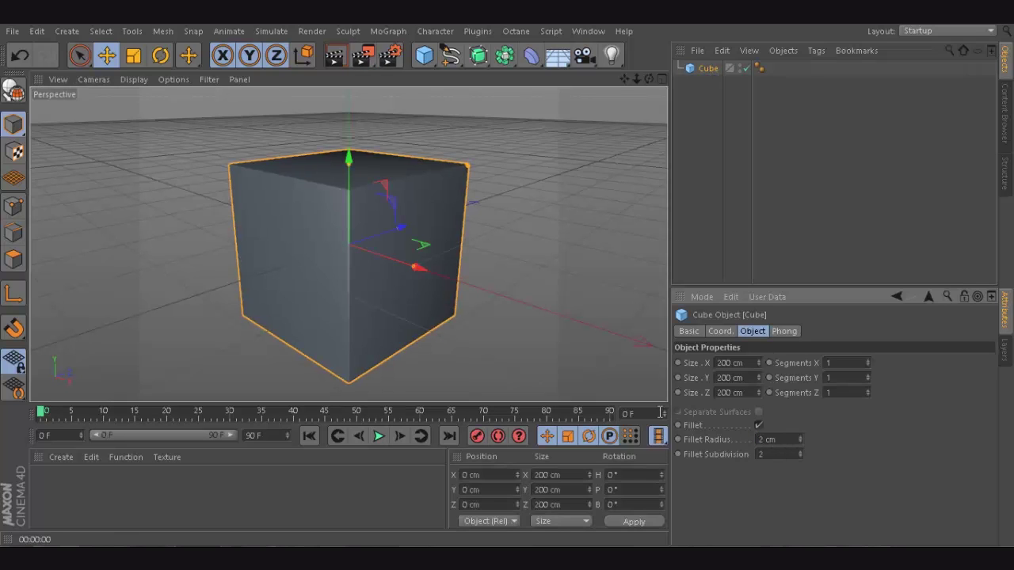
click(336, 62)
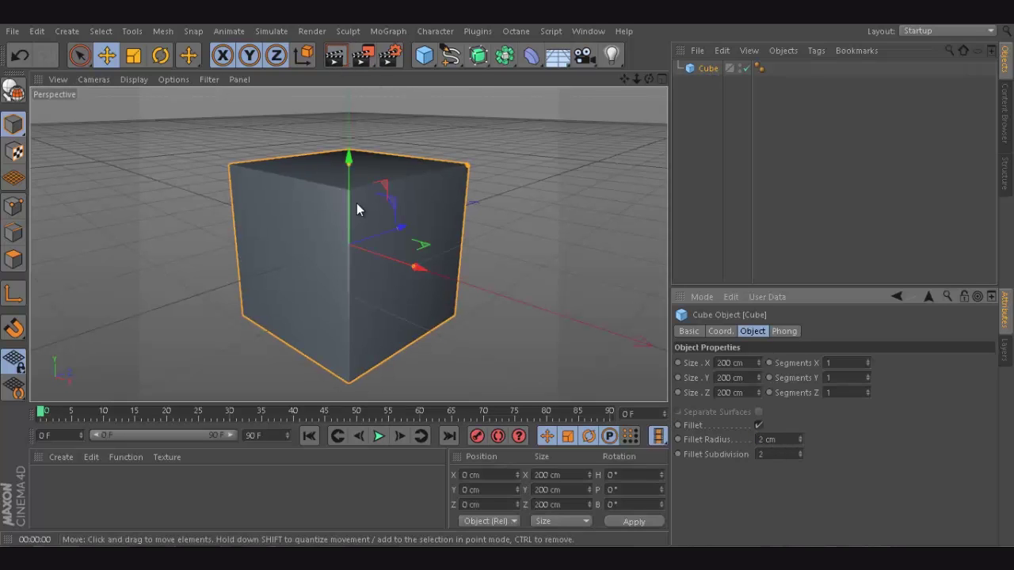
click(705, 142)
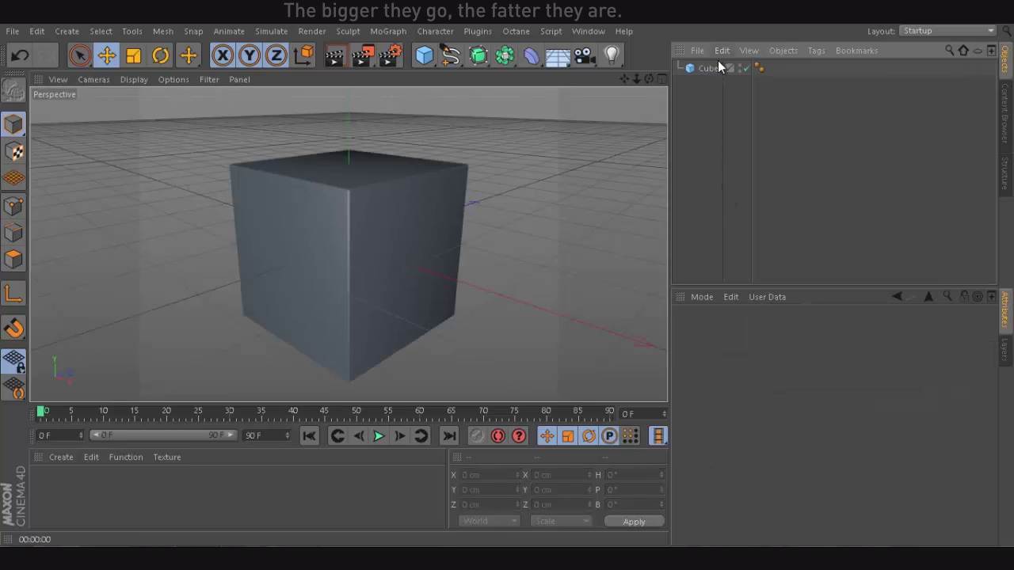
Step: Set the cube's fillet radius to 1 cm and deselect the cube
click(707, 68)
click(788, 439)
text(1)
key(Return)
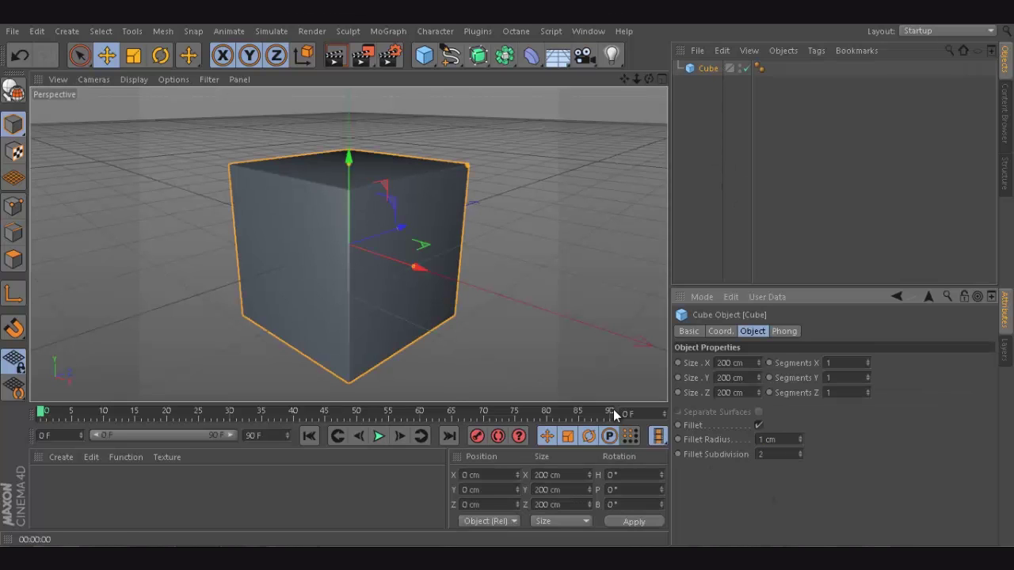
click(717, 209)
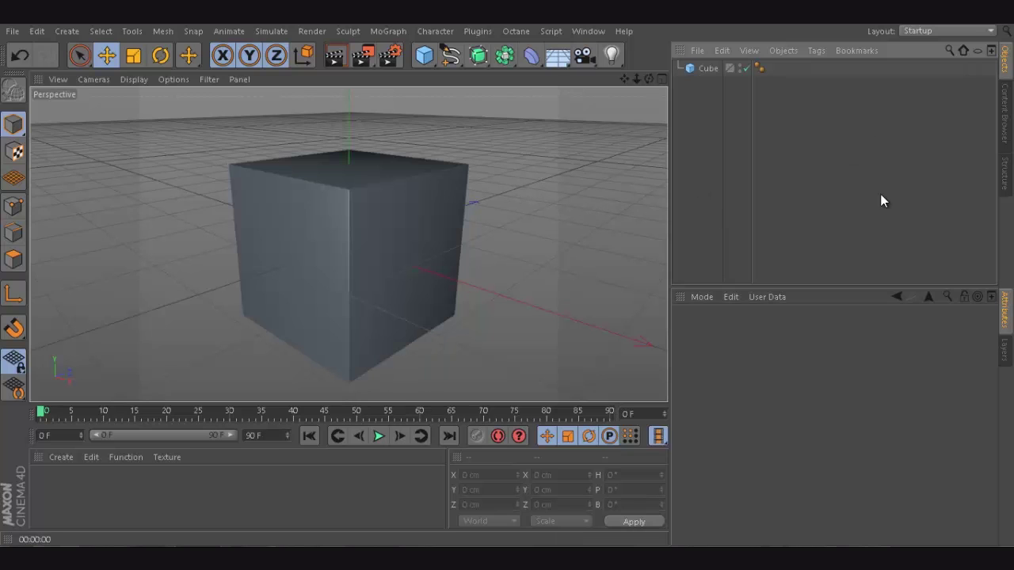
Step: Place a plane of about 578 by 600 cm beneath the cube, at a Y position of about -127 cm
drag(633, 79, 507, 279)
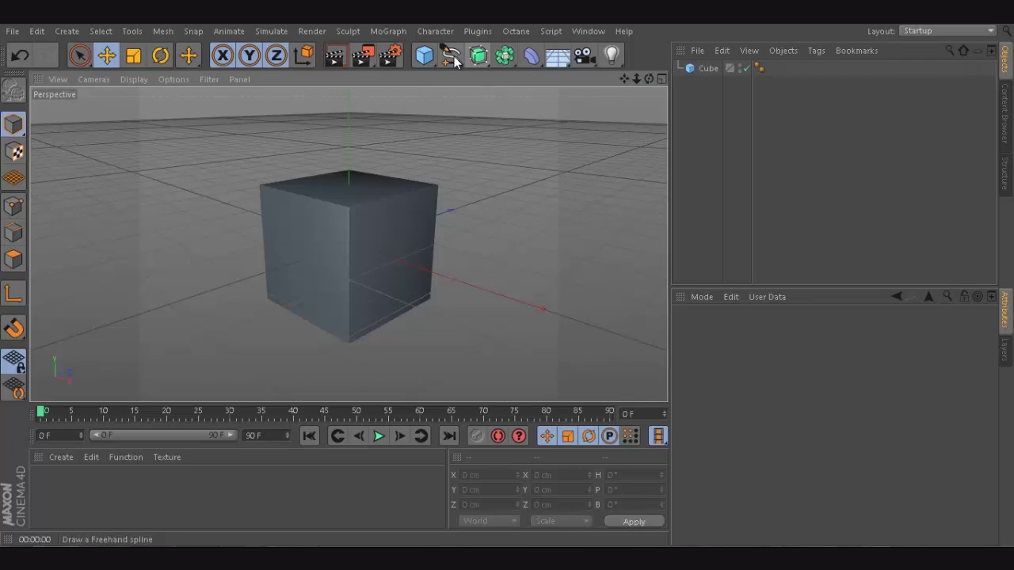
drag(426, 55, 545, 101)
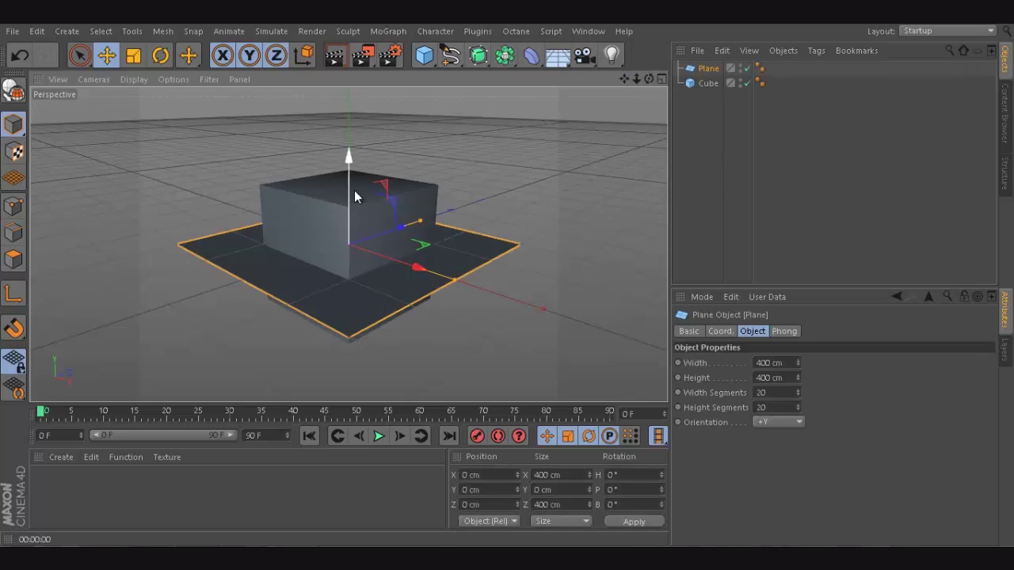
drag(351, 155, 347, 227)
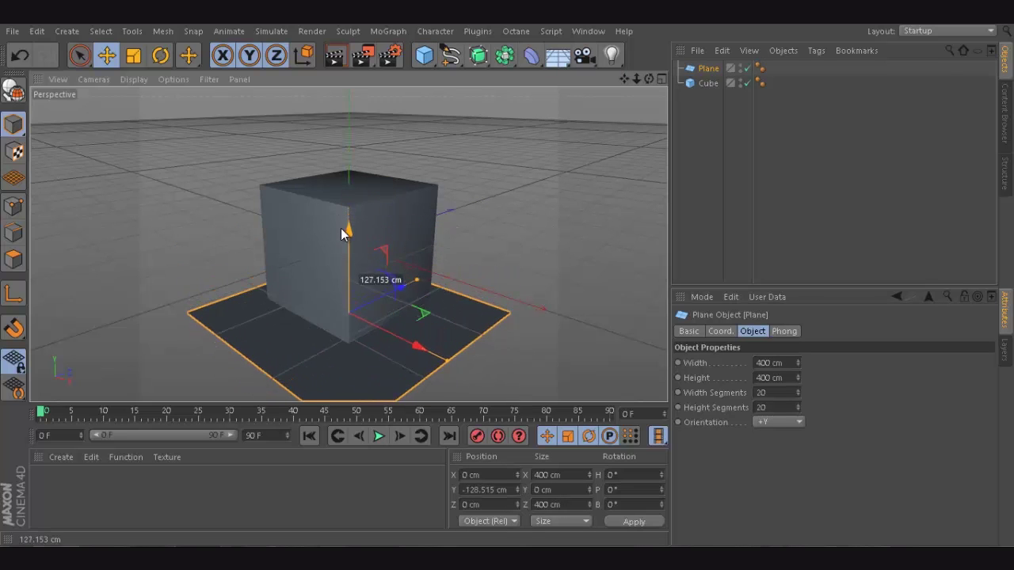
drag(448, 362, 509, 407)
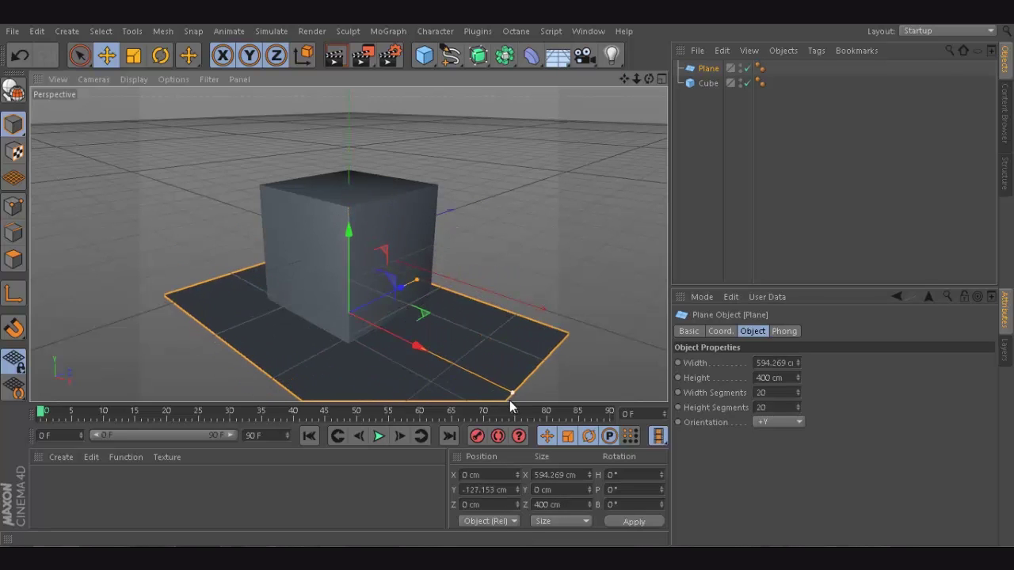
drag(419, 283, 436, 262)
Step: Render the cube and plane from two different viewing angles to compare how they are lit
click(335, 57)
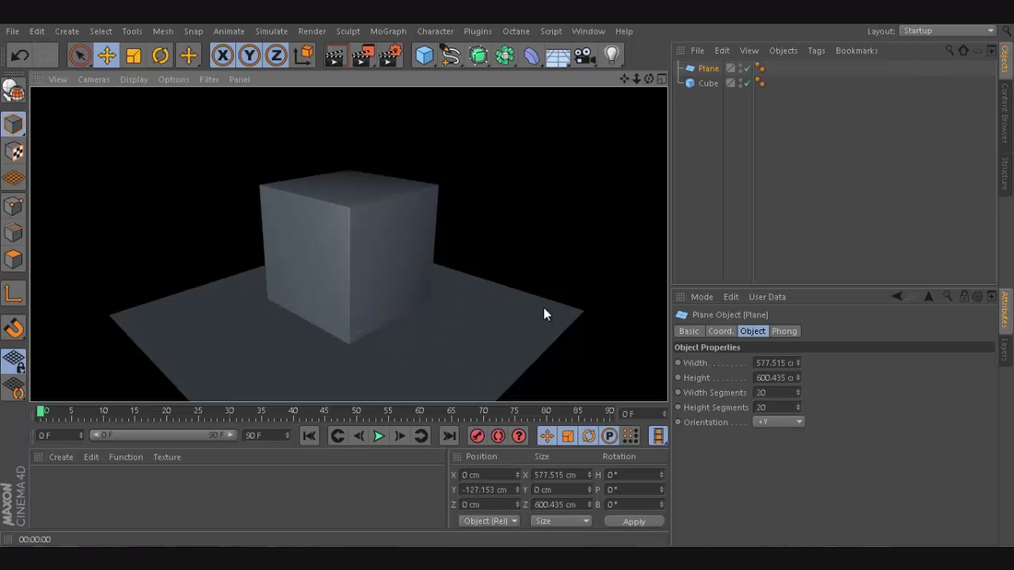
drag(648, 79, 511, 284)
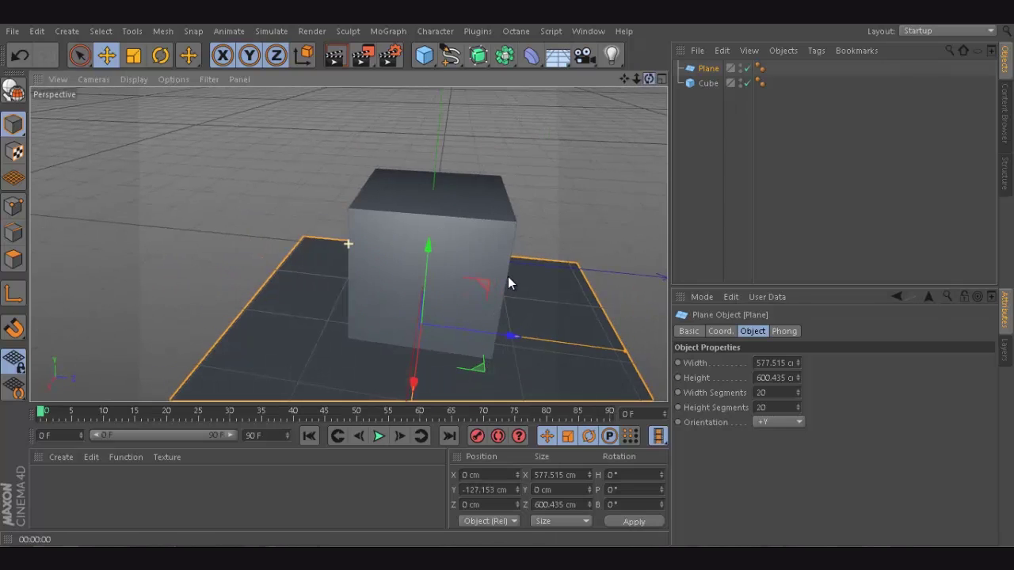
click(334, 58)
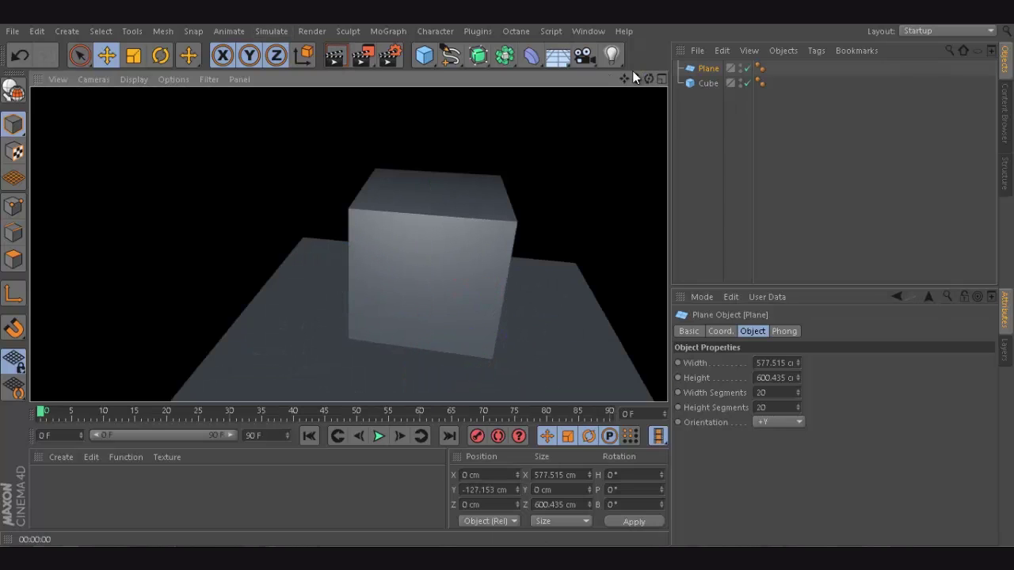
mouse_move(647, 79)
mouse_down()
mouse_move(513, 281)
mouse_move(504, 277)
mouse_move(644, 76)
mouse_up()
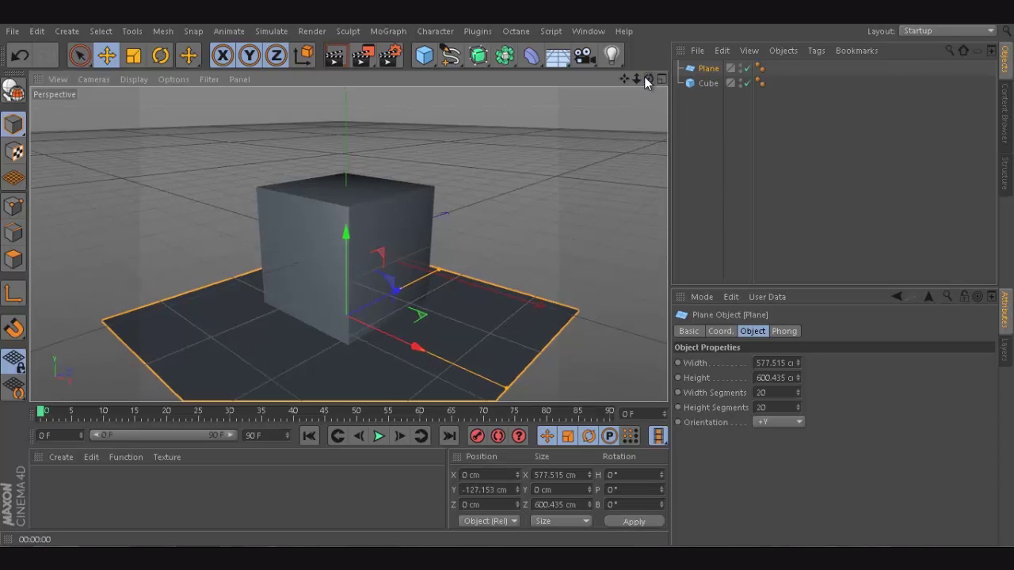
Step: Add a light, move it to a Z position of about -291 cm, and render the view
alt+drag(322, 301, 302, 267)
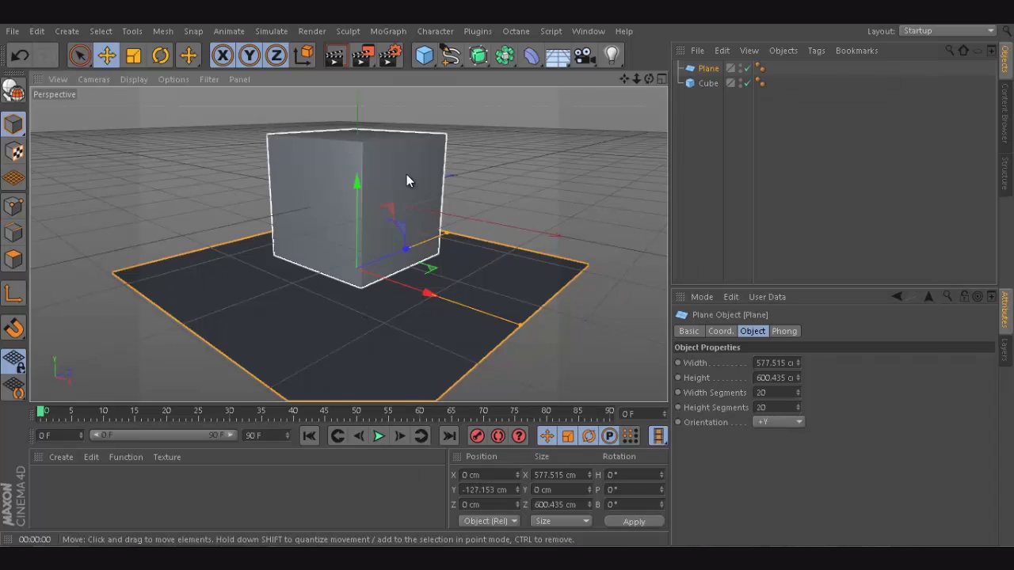
click(610, 52)
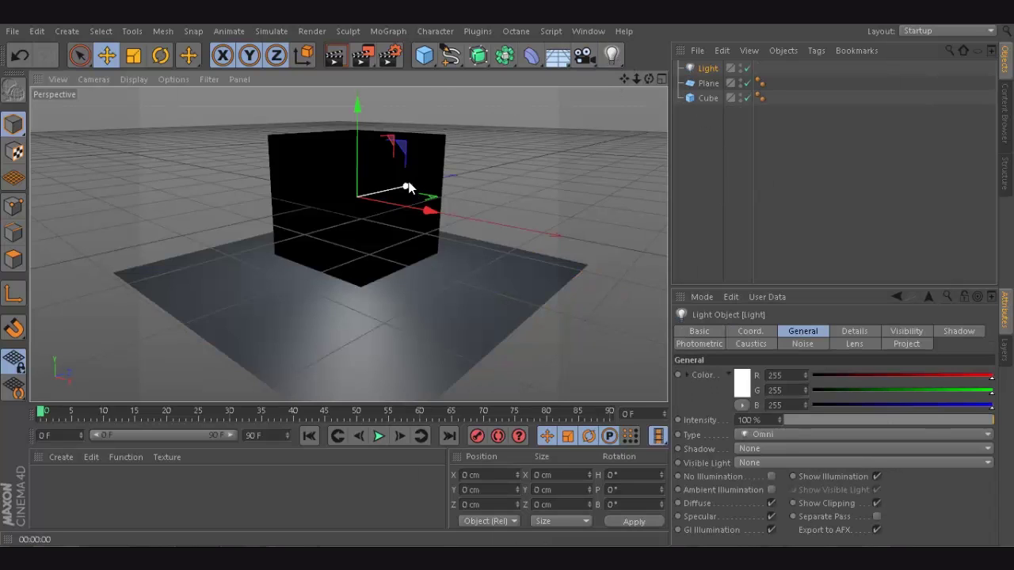
drag(407, 186, 279, 290)
click(338, 58)
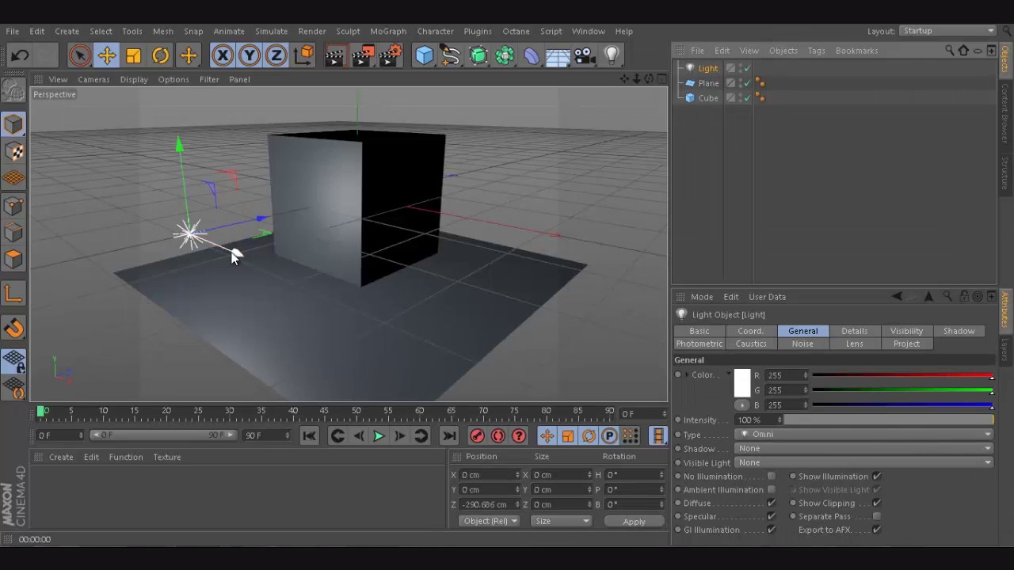
Step: Move the light in front of the cube's corner, to about X 244 cm and Y 51 cm, and render the view
drag(233, 253, 388, 337)
drag(333, 211, 374, 146)
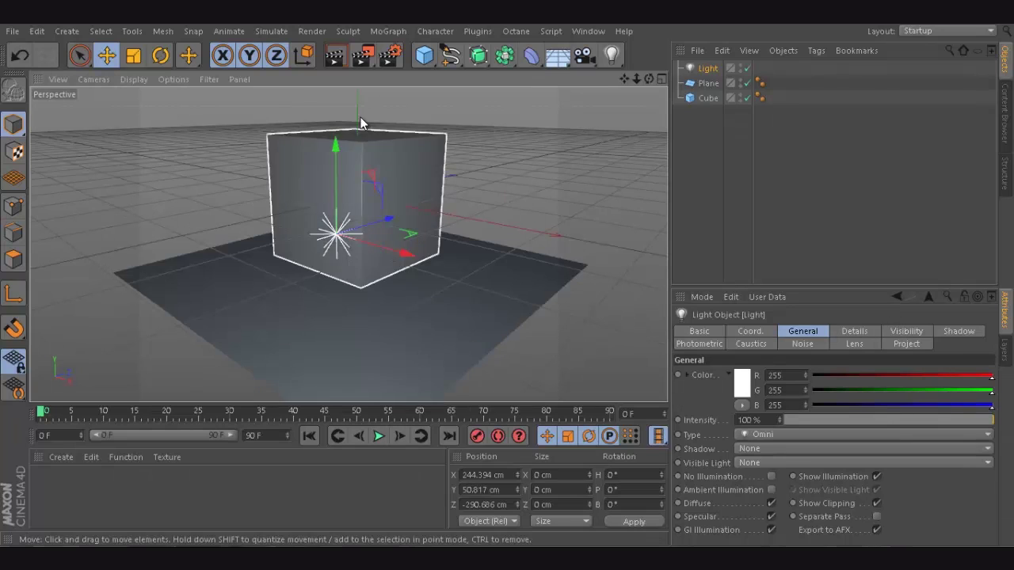
click(334, 57)
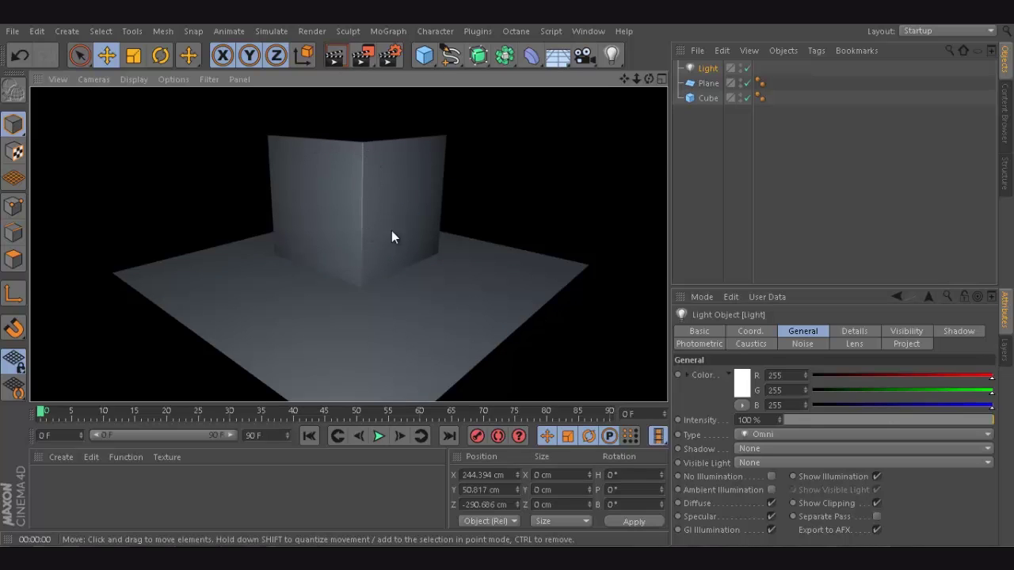
click(714, 160)
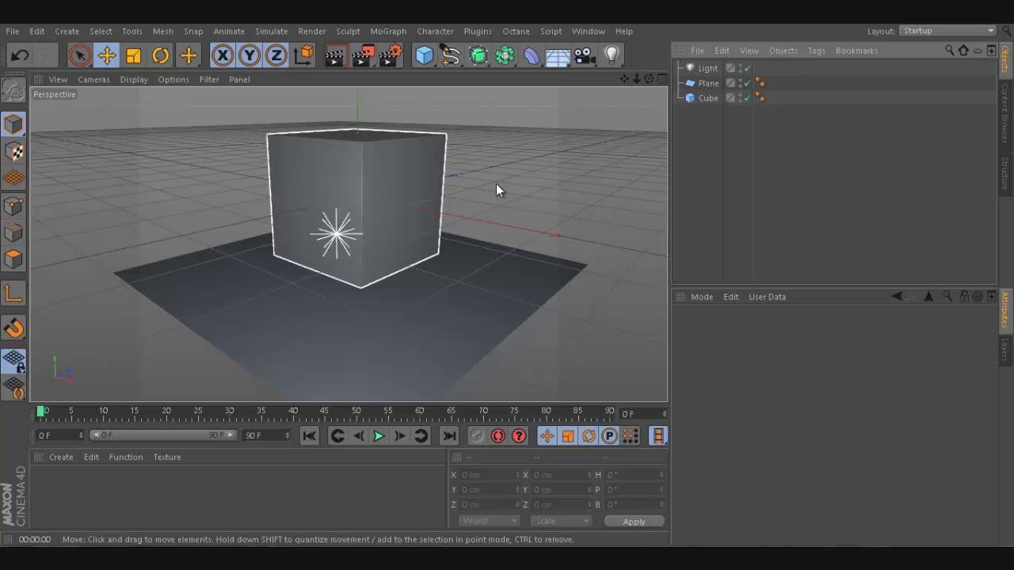
Step: Select the light, highlight its Diffuse setting, and render the view to examine the diffuse lighting
click(339, 239)
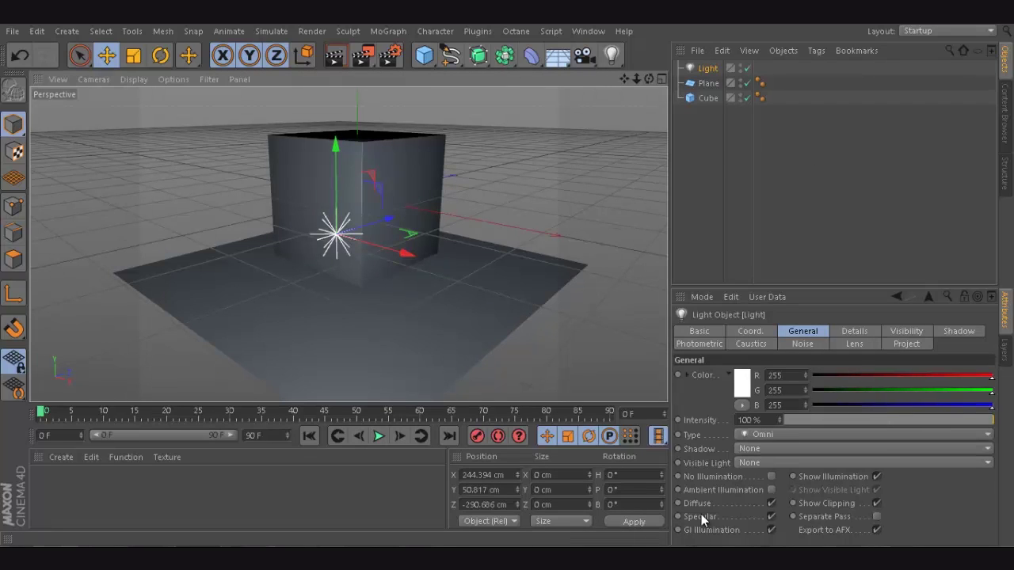
click(701, 504)
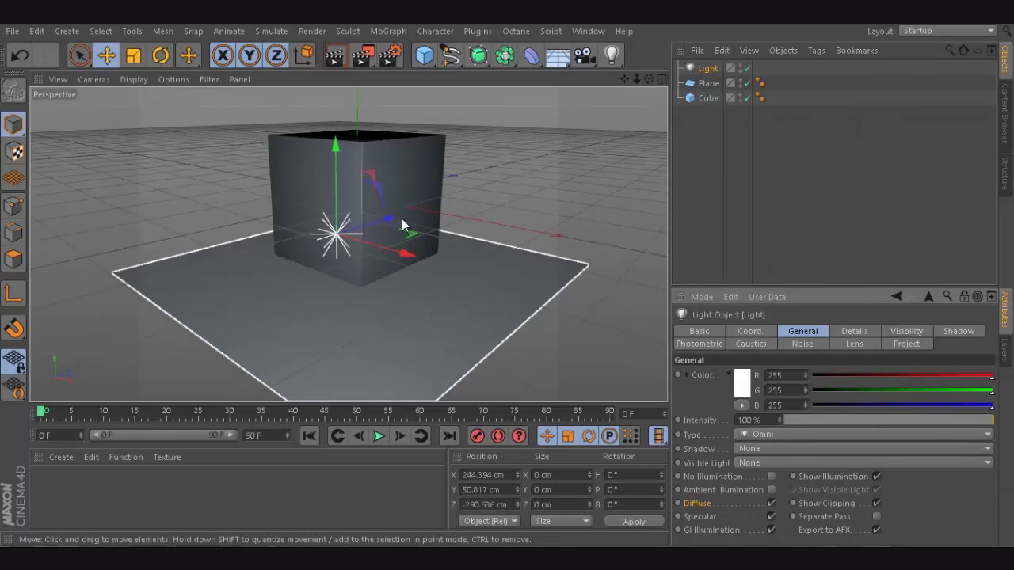
click(334, 55)
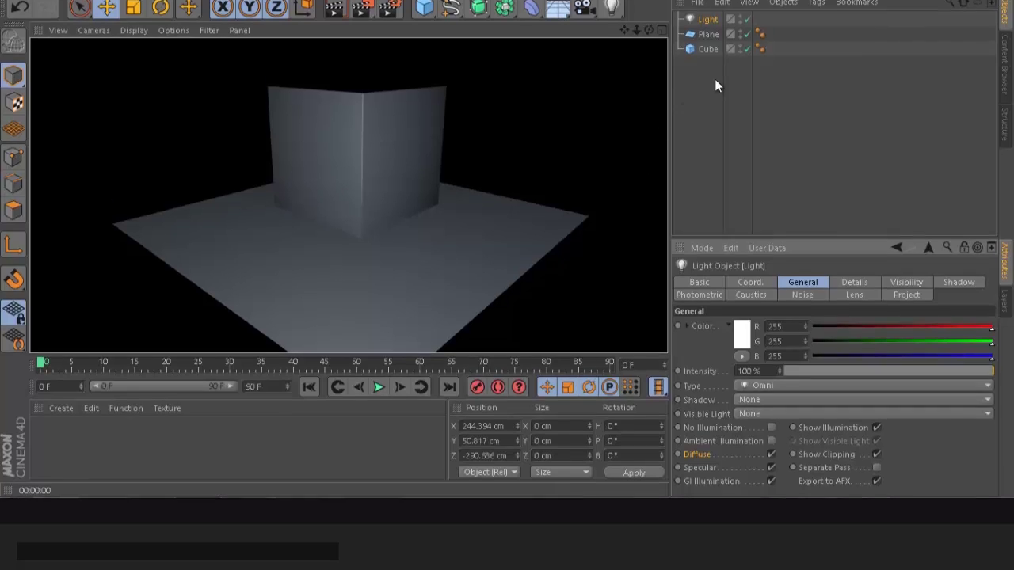
Step: Turn off the light's Diffuse option and render the view to examine only its specular highlight
click(717, 136)
click(707, 67)
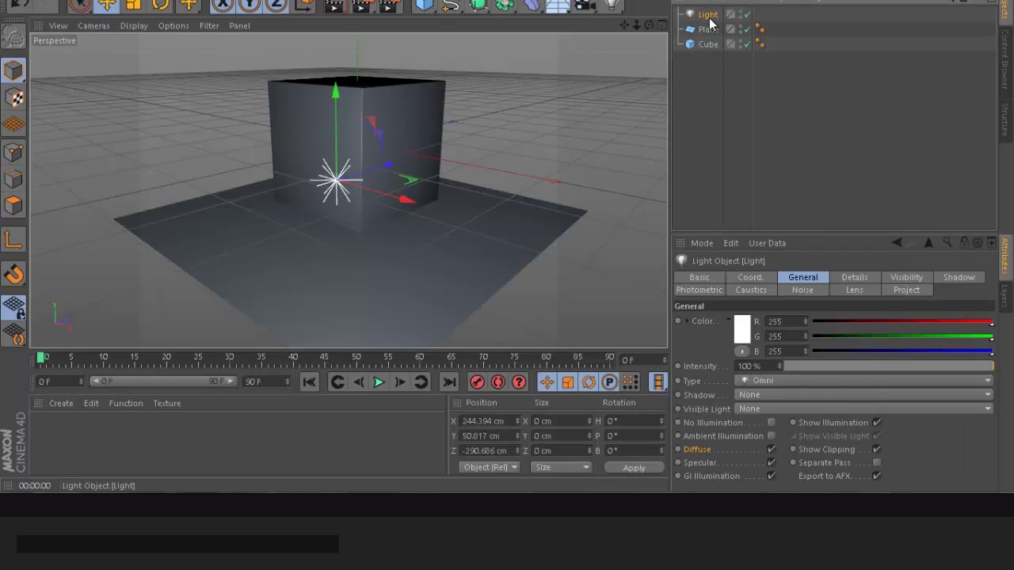
click(771, 449)
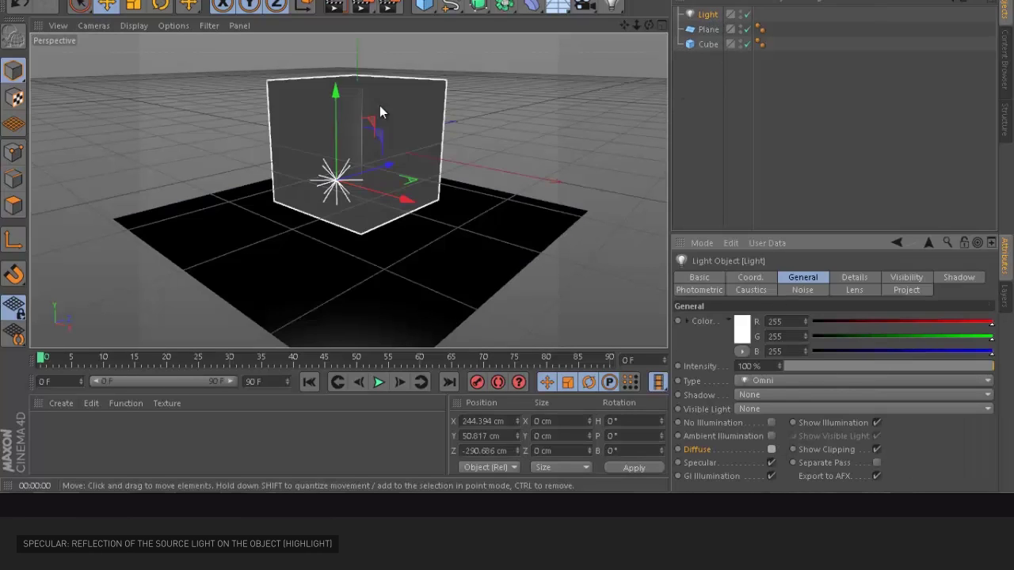
click(336, 8)
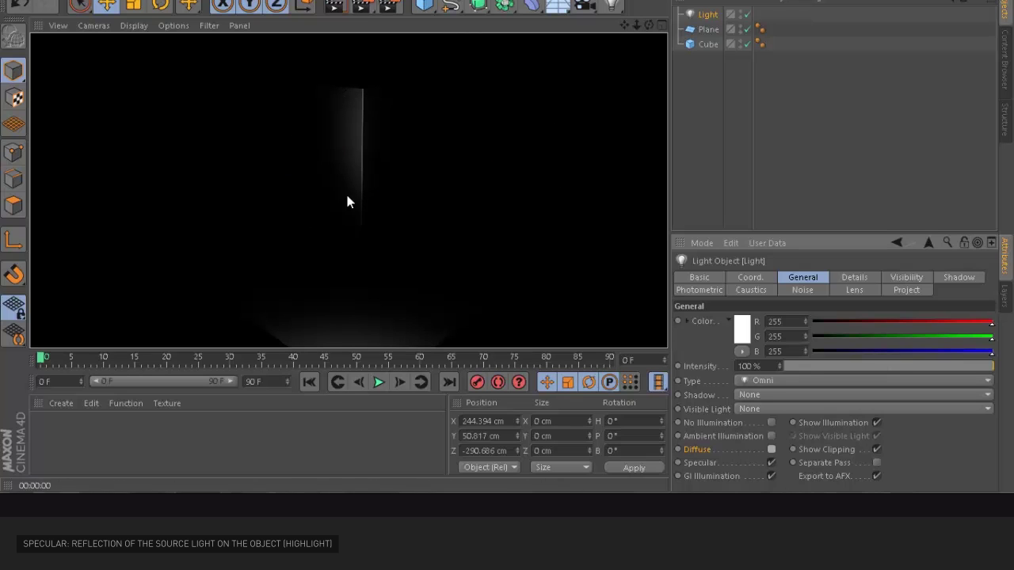
Step: Move the light close to the cube's side face, to about X 108 cm and Z 102 cm, and render the view
click(363, 168)
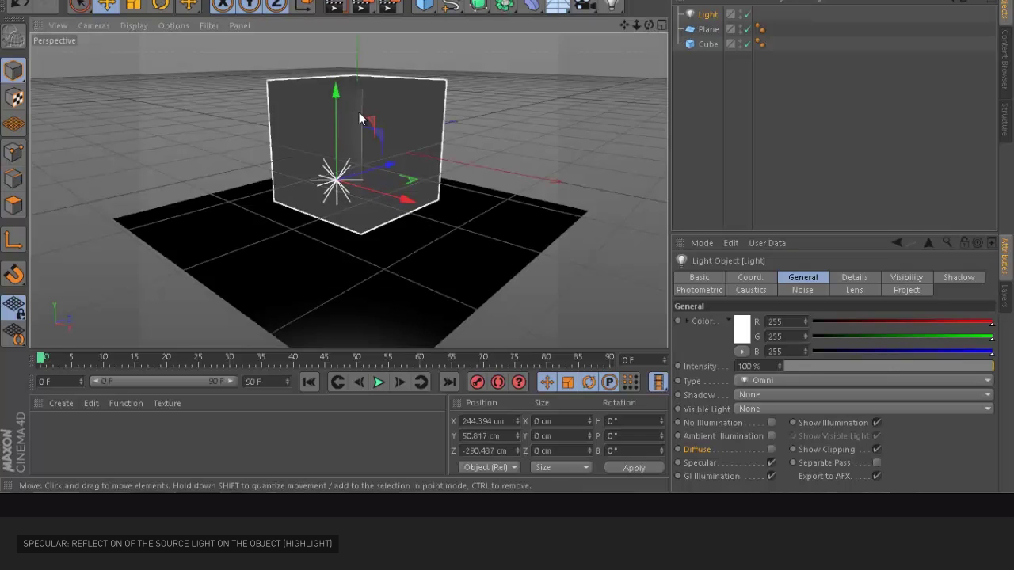
mouse_move(385, 169)
mouse_down()
mouse_move(616, 73)
mouse_move(540, 99)
mouse_move(545, 111)
mouse_up()
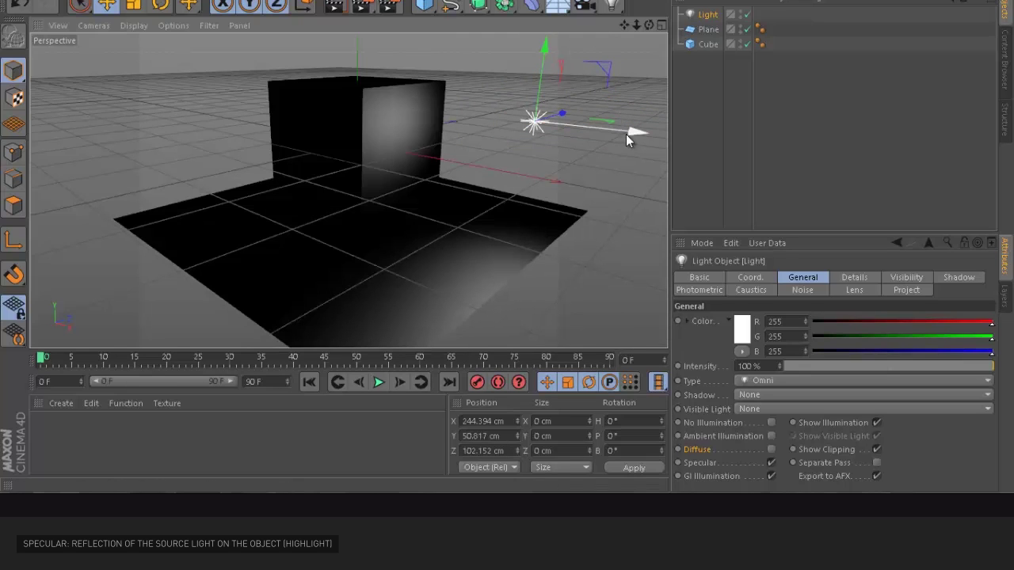
drag(629, 133, 533, 132)
click(341, 8)
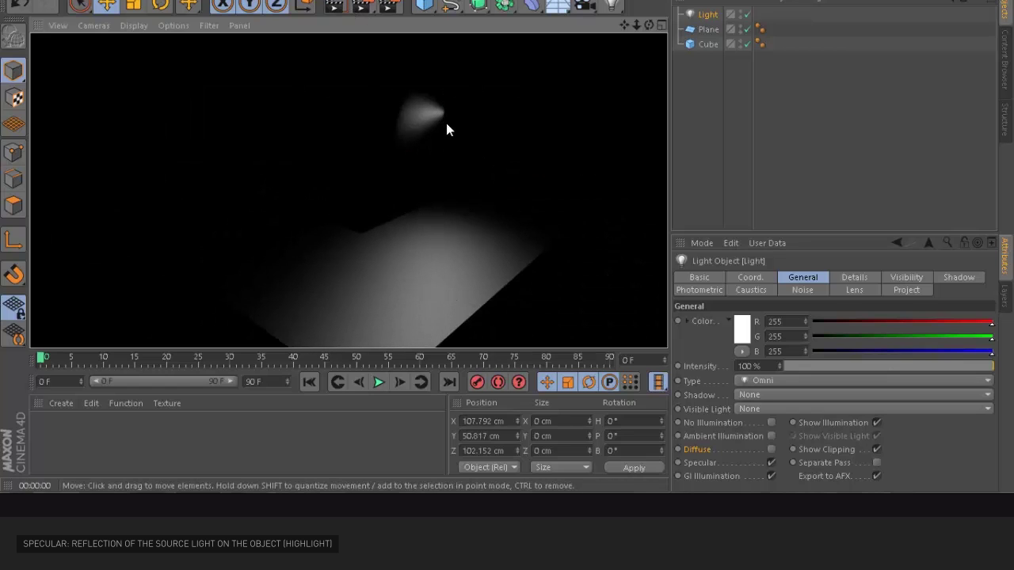
Step: Move the light away from the cube's side to about X 266 cm and render the specular highlight again
click(438, 114)
click(452, 111)
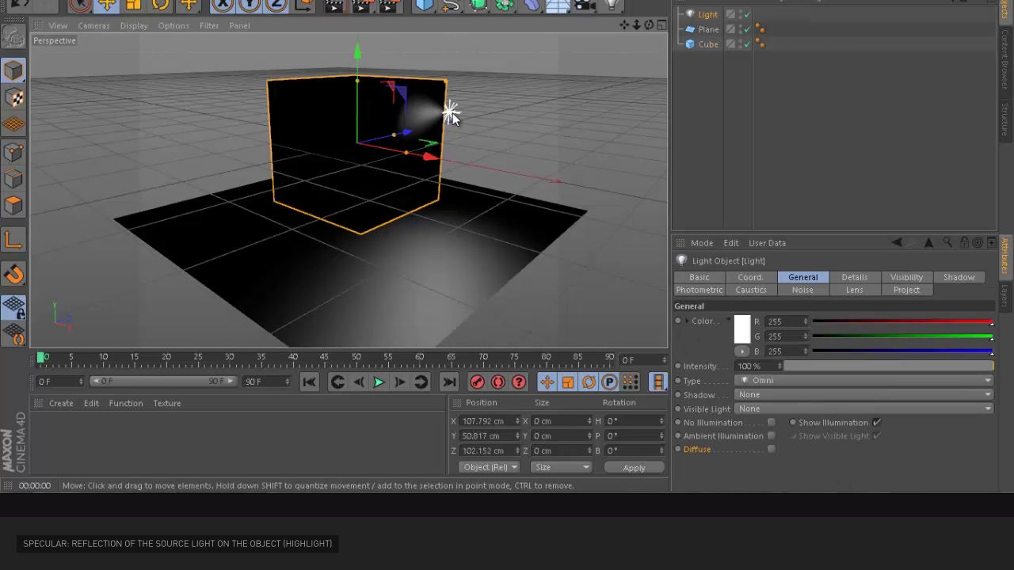
drag(536, 124, 652, 190)
click(334, 6)
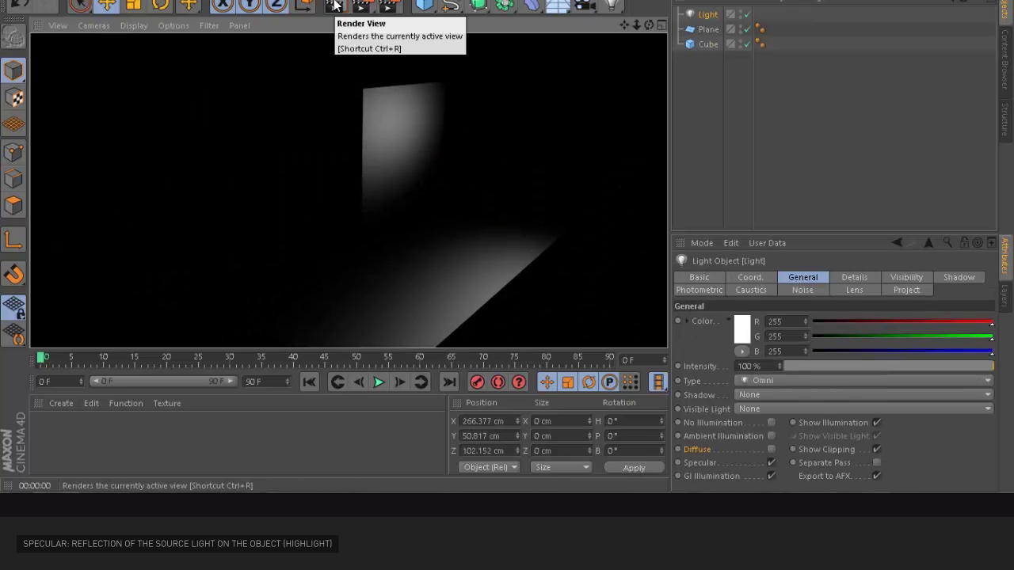
Step: Enable the light's Diffuse option, turn off Specular, and render the view to examine diffuse-only lighting
click(701, 24)
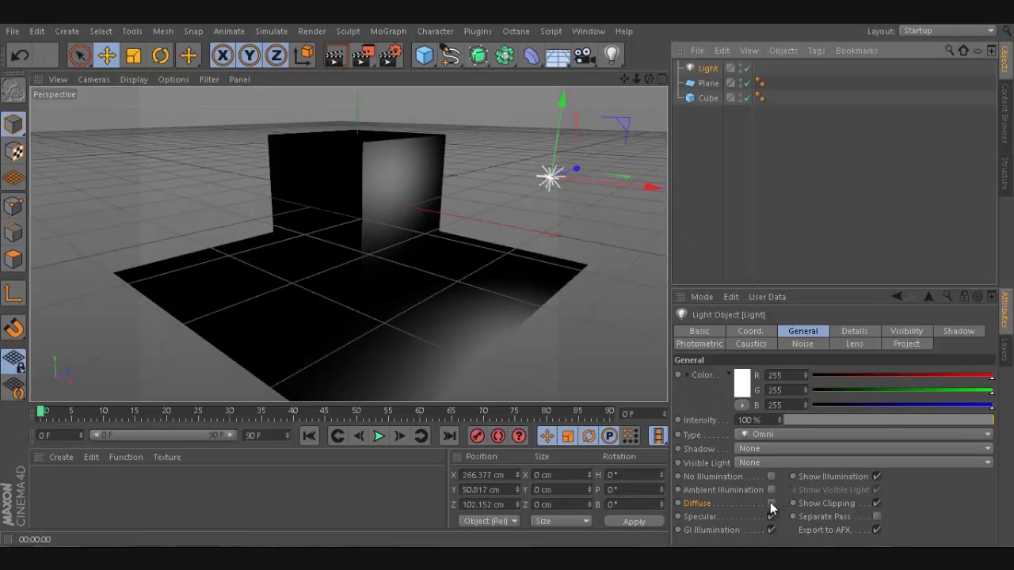
click(771, 504)
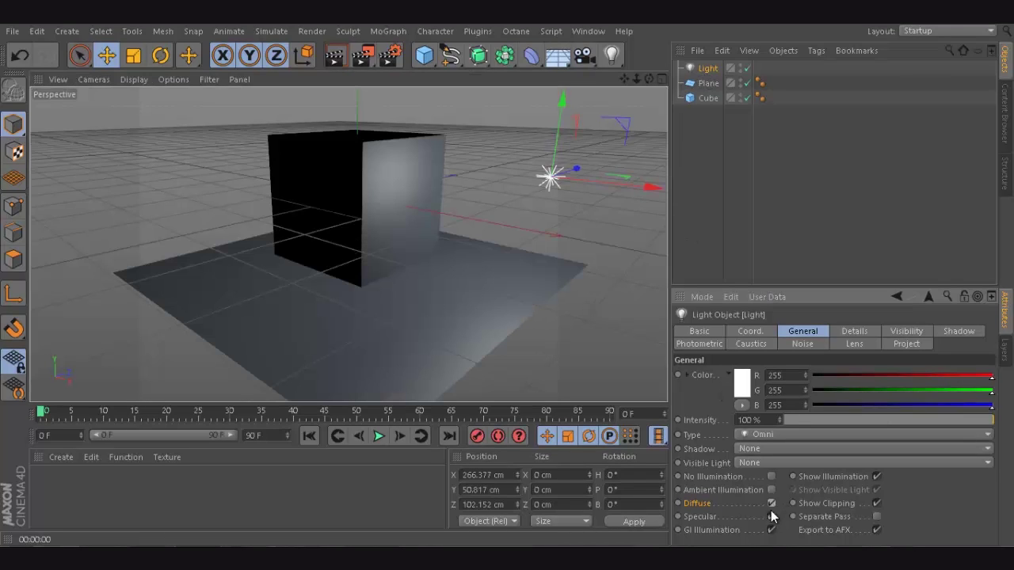
click(770, 517)
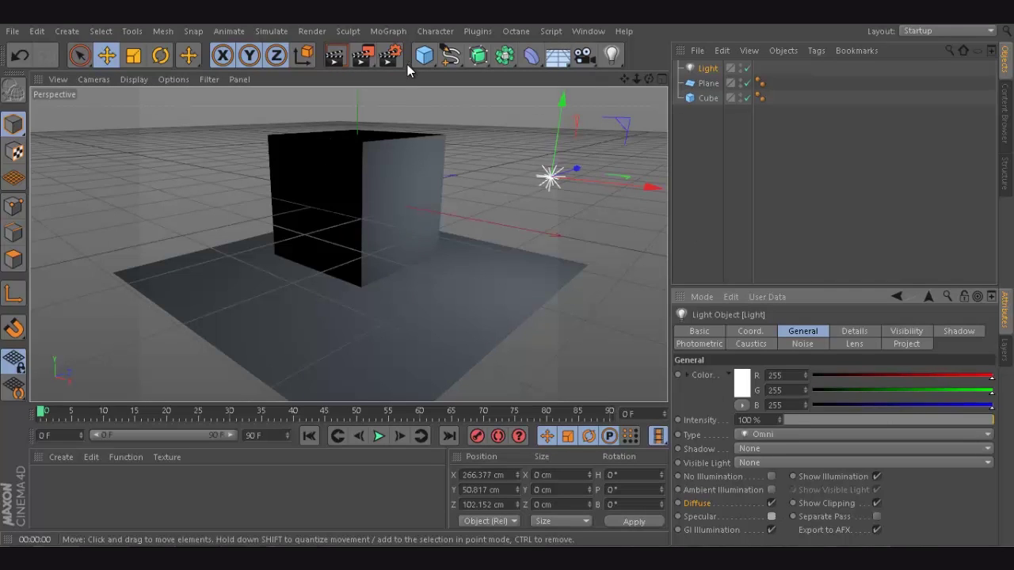
click(334, 55)
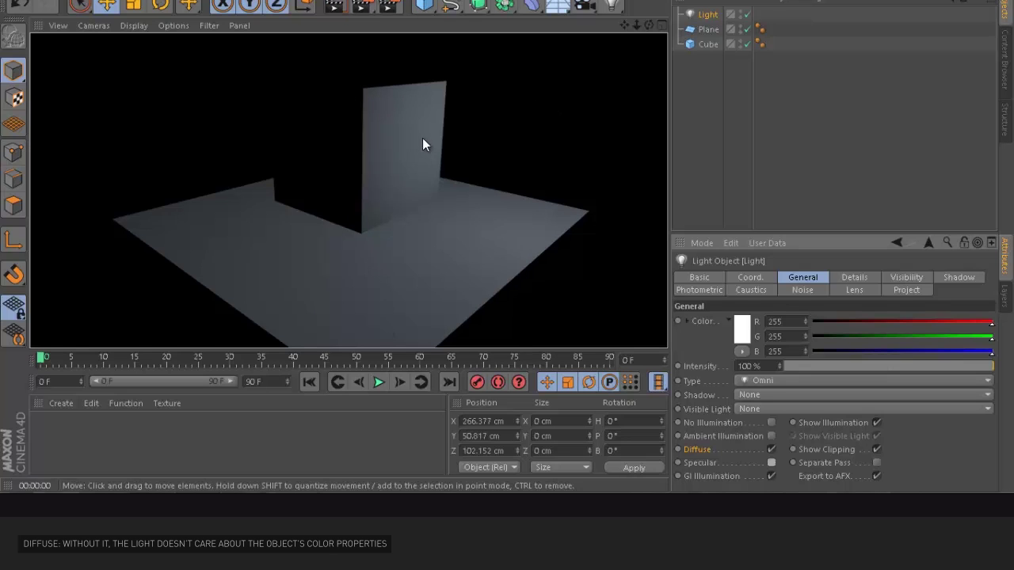
click(705, 109)
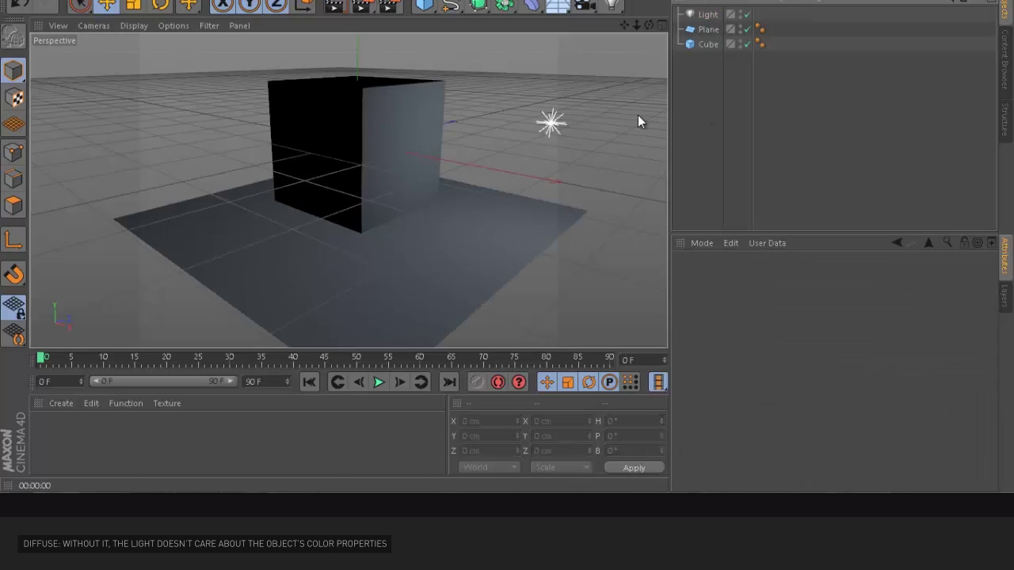
Step: Move the light back in front of the cube's corner, to about Z -289 cm, and render the view
click(542, 115)
drag(578, 113, 417, 189)
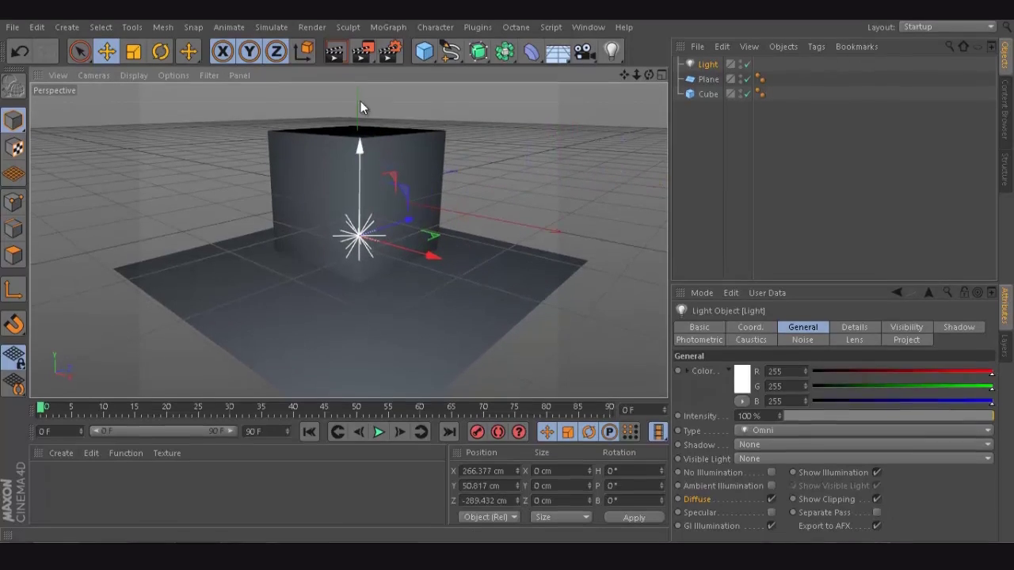
click(334, 55)
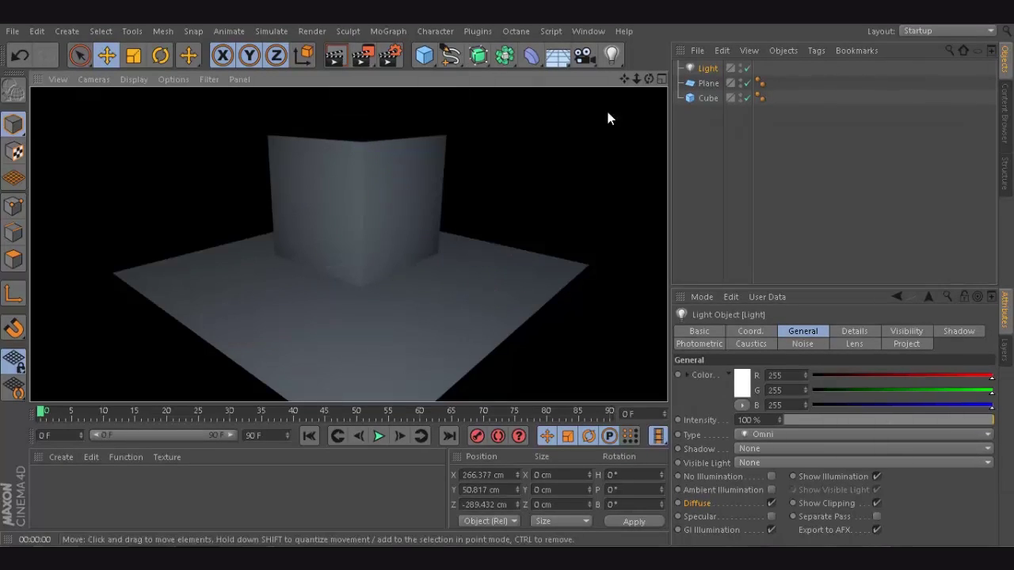
Step: Turn the light's Specular option back on and render the view to compare the cube's corner edge
click(769, 515)
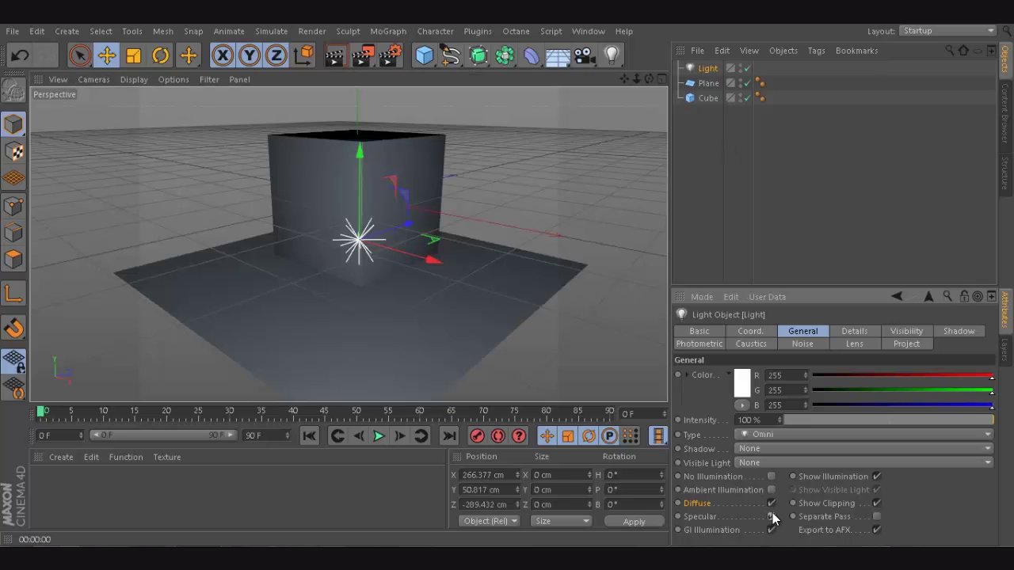
click(334, 56)
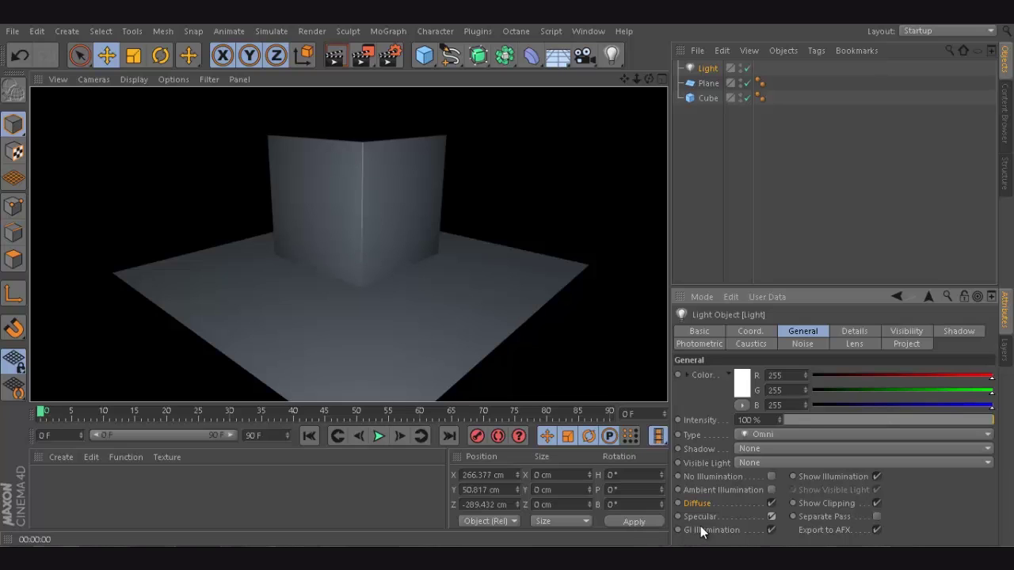
click(716, 221)
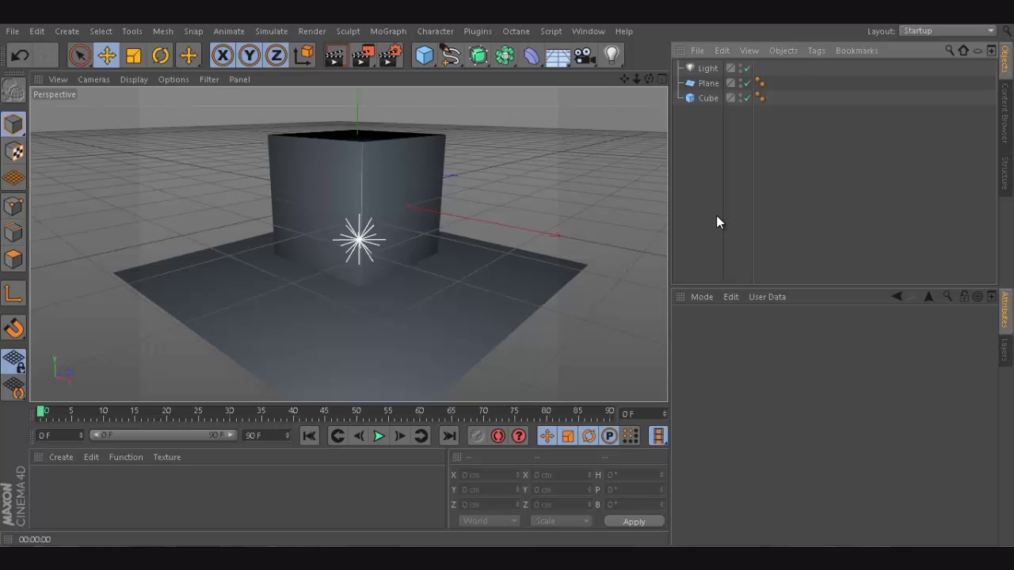
Step: Set the light's shadow type to Shadow Maps (Soft) and render the view
click(358, 247)
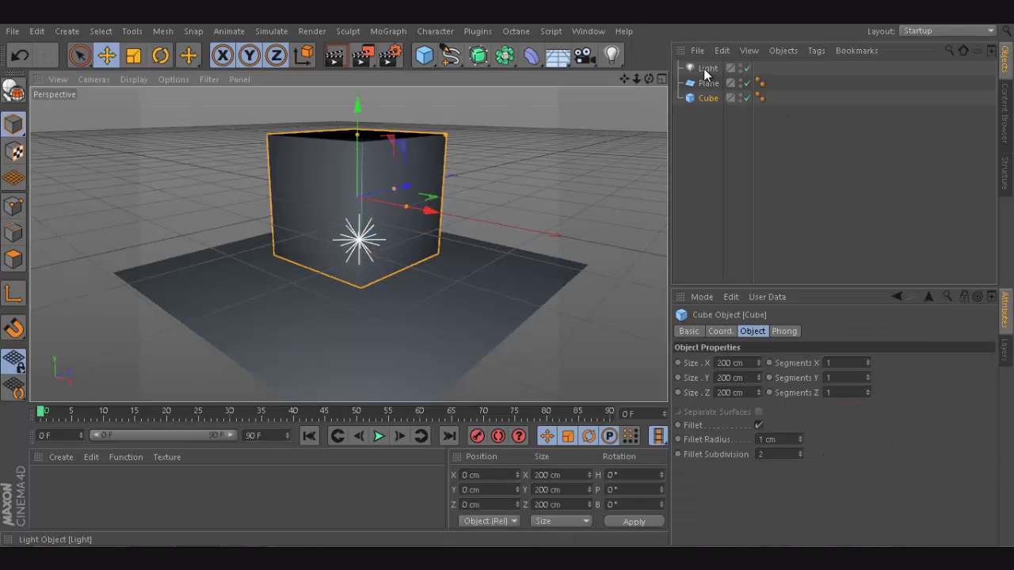
click(359, 244)
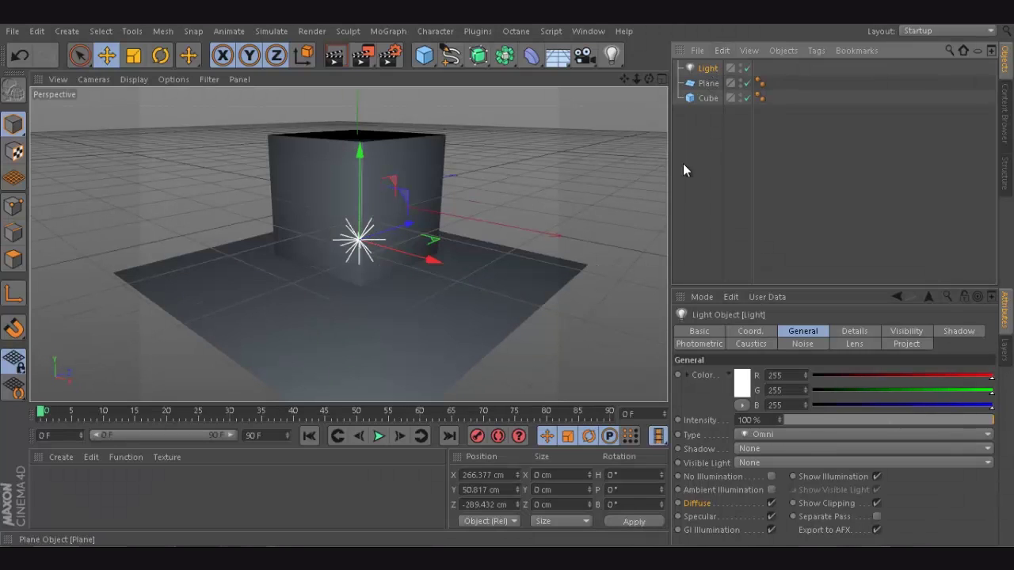
click(753, 453)
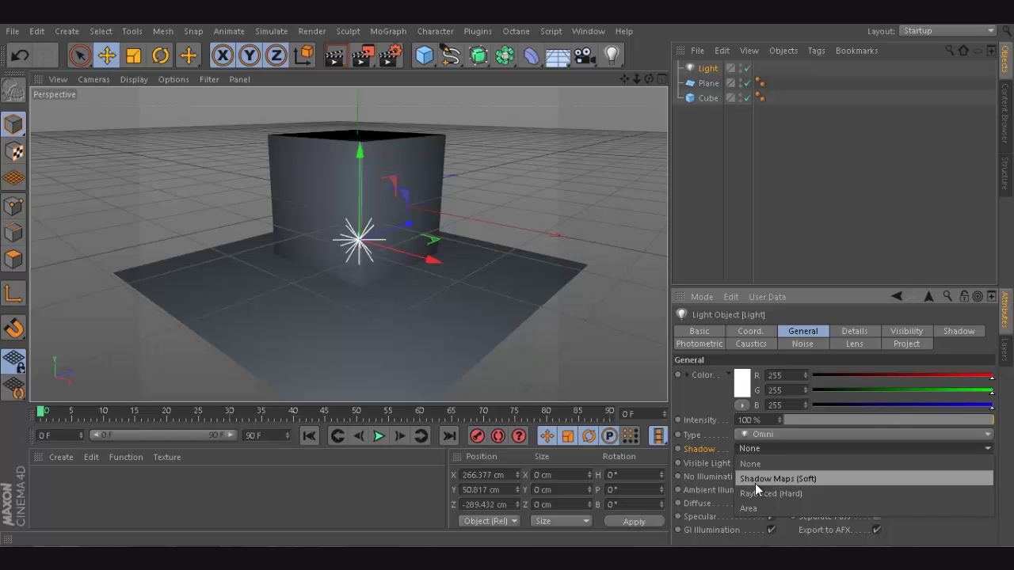
click(757, 484)
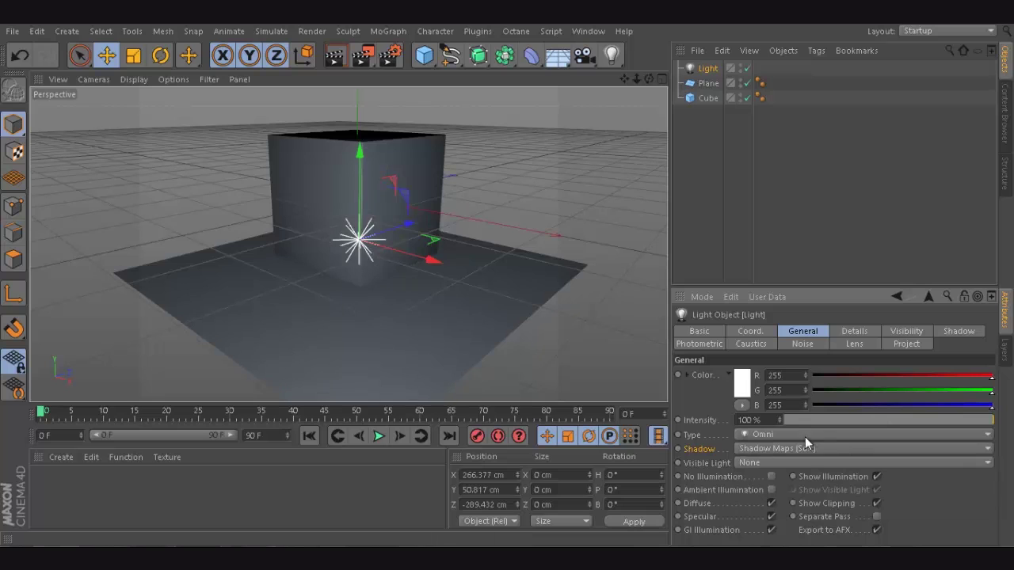
click(336, 55)
click(579, 186)
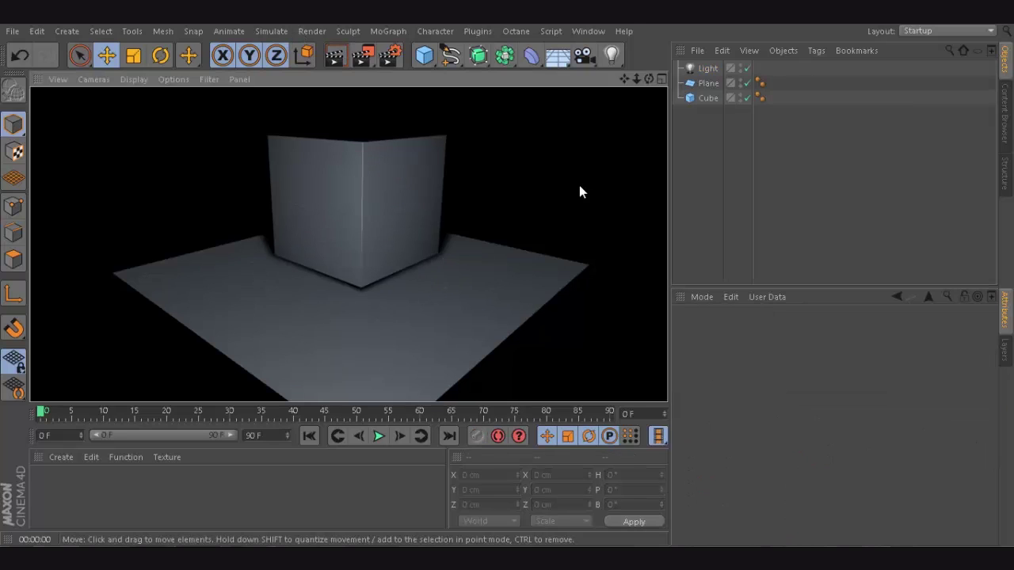
Step: Lower the floor plane beneath the cube to about Y -214 cm and render the soft shadow
click(355, 359)
drag(354, 180, 356, 296)
click(337, 61)
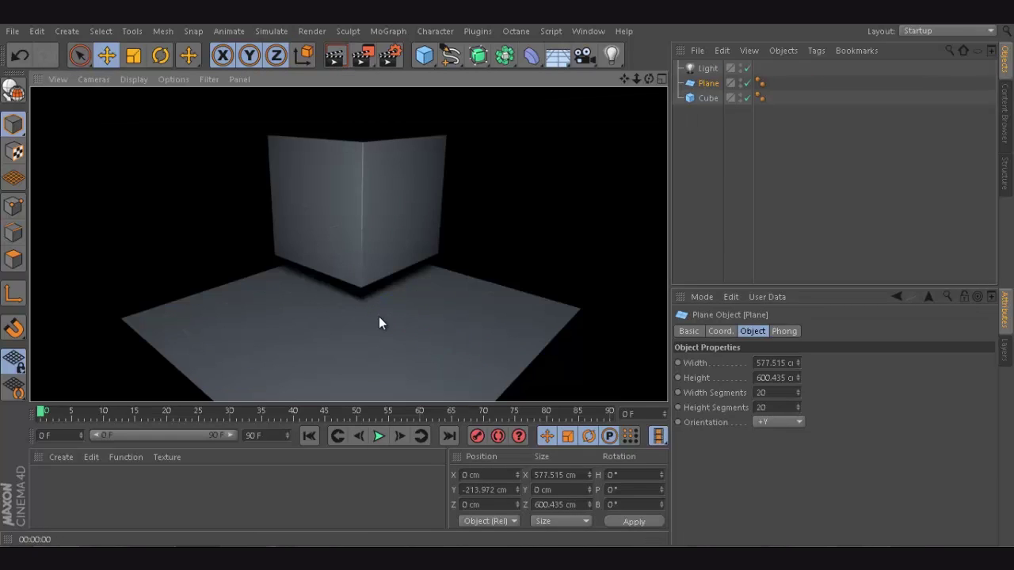
Step: Change the light's shadow type to Raytraced (Hard) and render both the whole scene and a close-up of the shadow edge
click(707, 68)
click(810, 449)
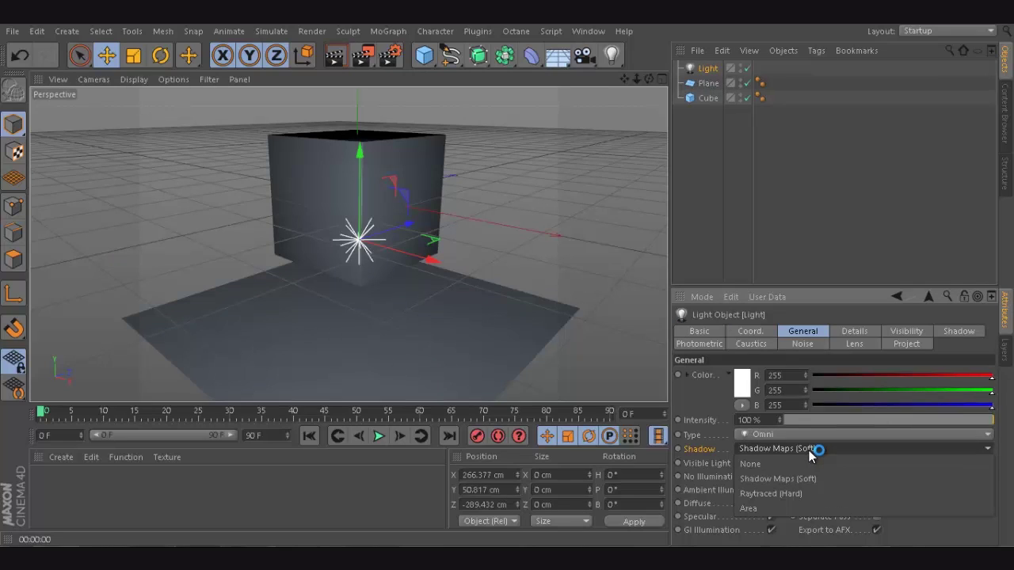
click(814, 493)
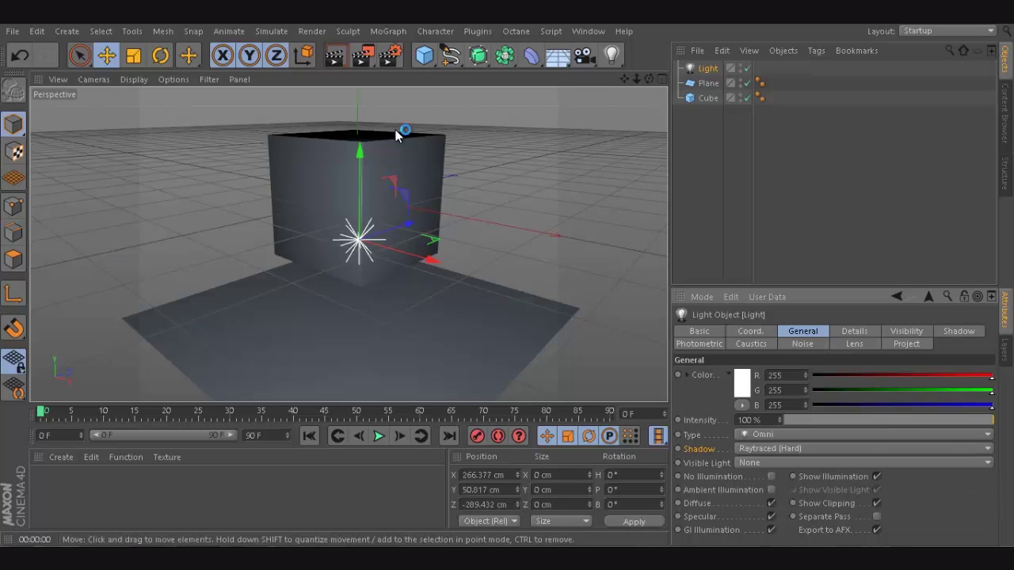
click(335, 54)
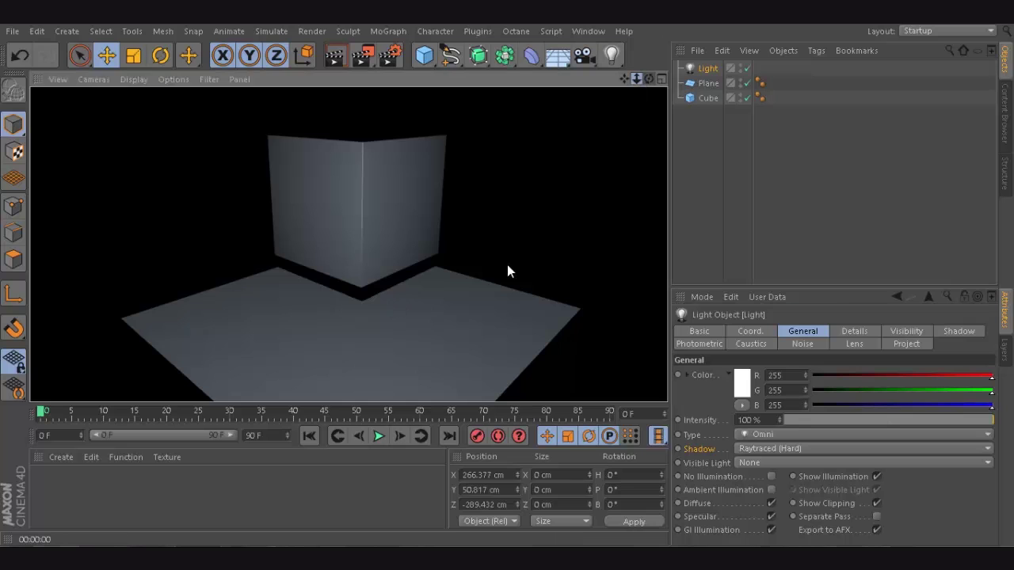
mouse_move(507, 271)
alt+mouse_down()
mouse_move(507, 282)
mouse_move(607, 89)
mouse_move(503, 270)
mouse_move(510, 283)
alt+mouse_up()
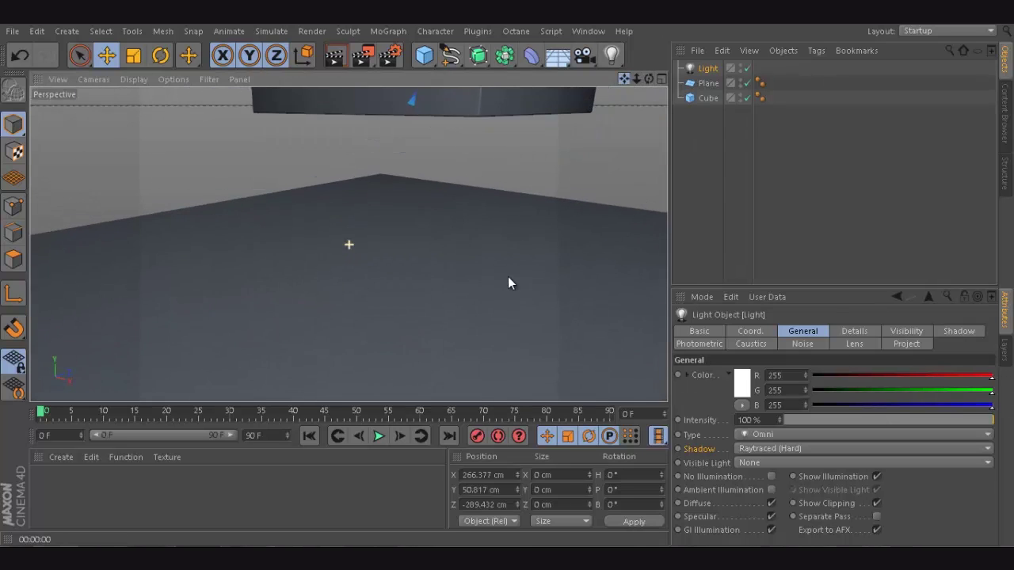
click(340, 55)
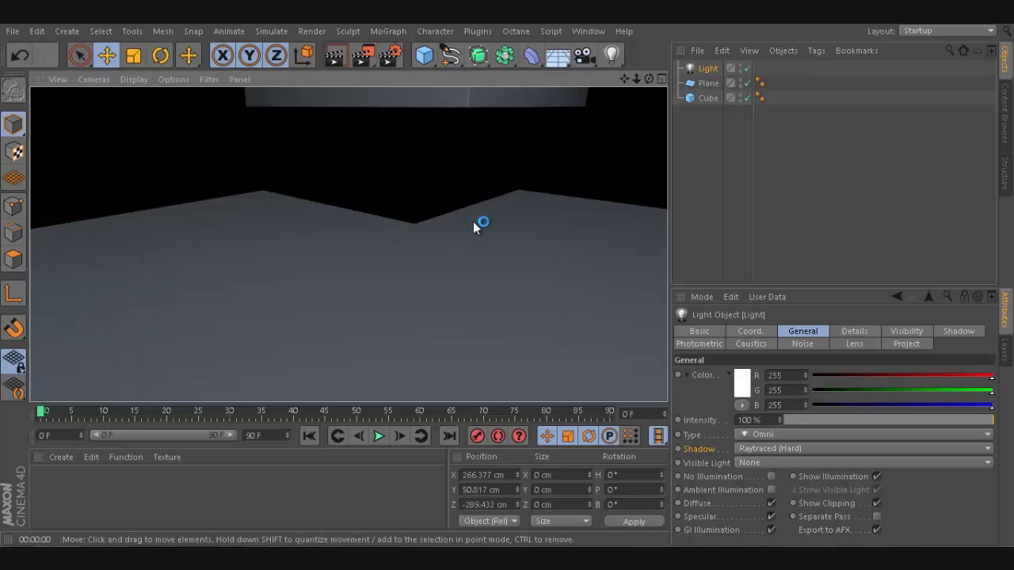
Step: Set the light's shadow type back to Shadow Maps (Soft) and render the close-up of the shadow edge for comparison
click(793, 448)
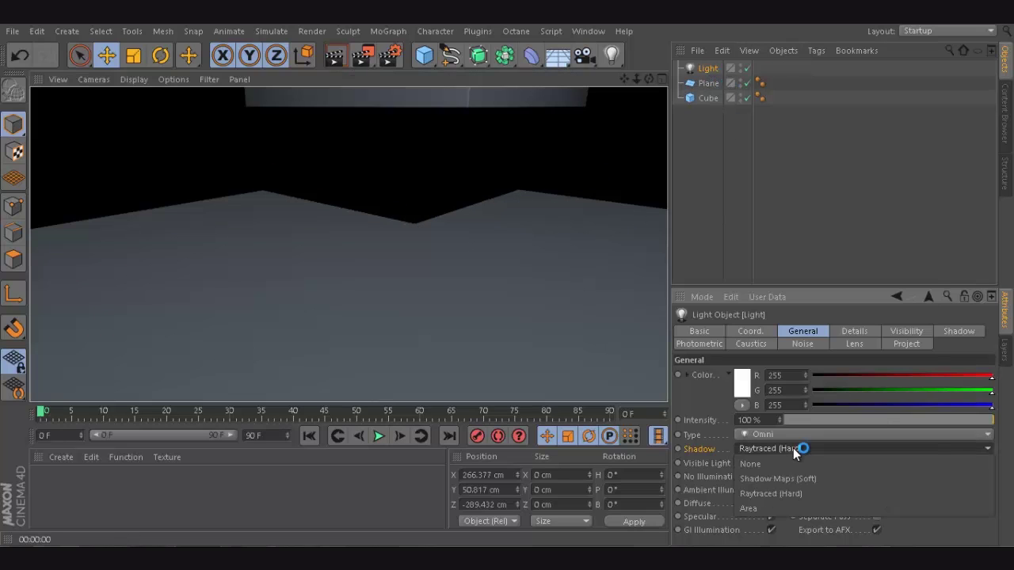
click(776, 479)
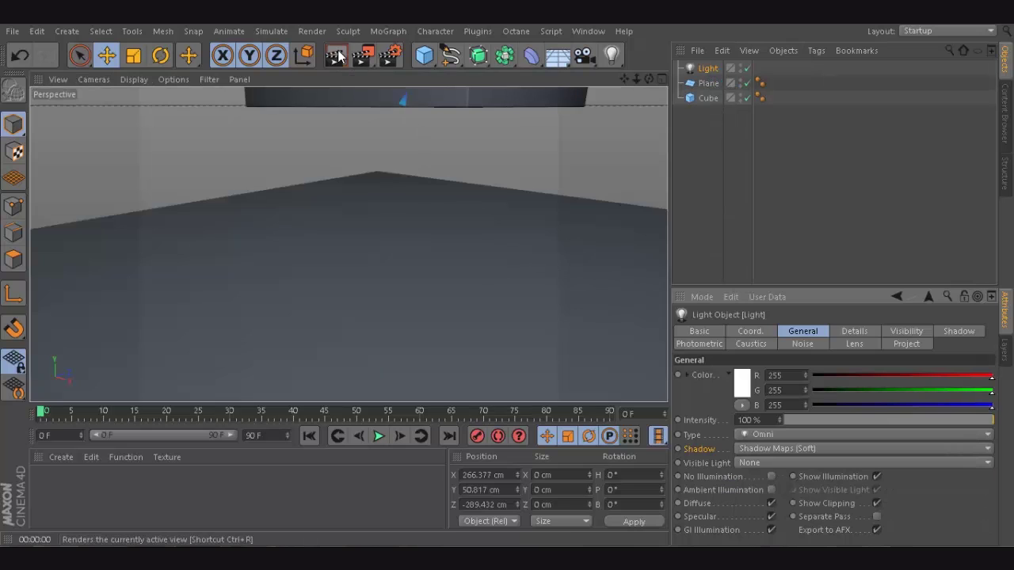
click(334, 55)
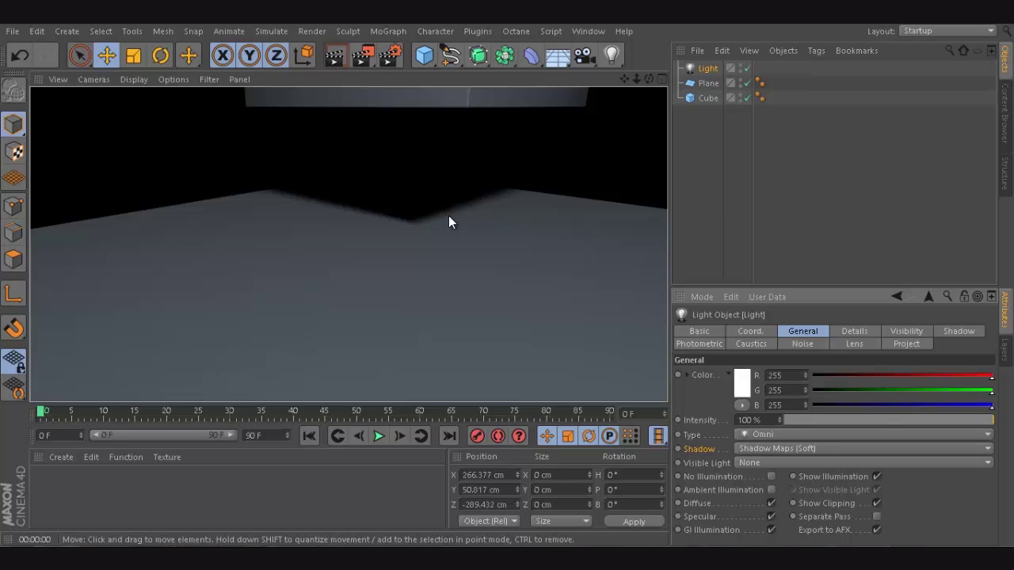
Step: Reframe the perspective view to show the light, the floor plane and the cube's front corner from above
scroll(507, 280, down, 5)
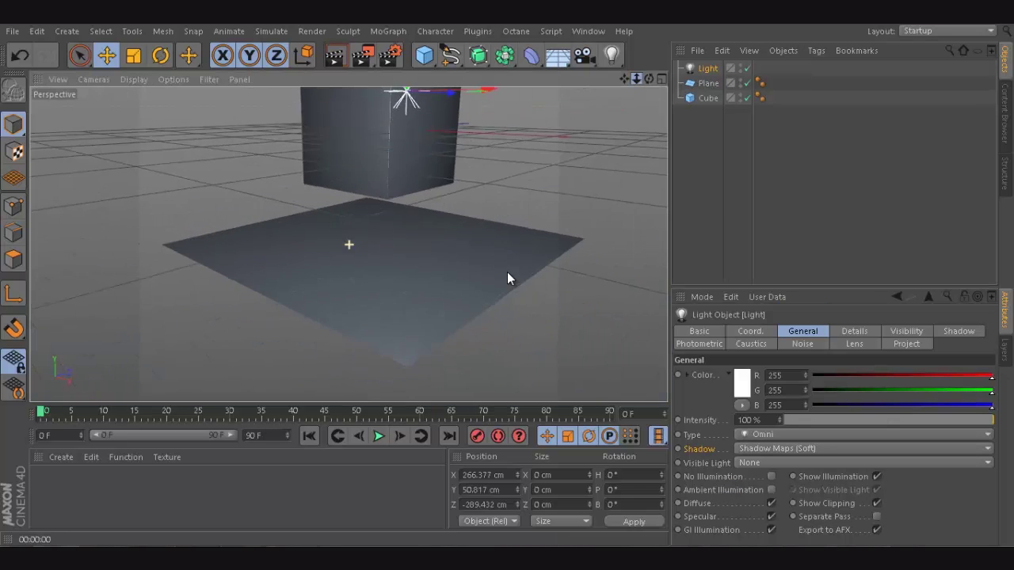
scroll(507, 277, up, 3)
scroll(507, 277, up, 3)
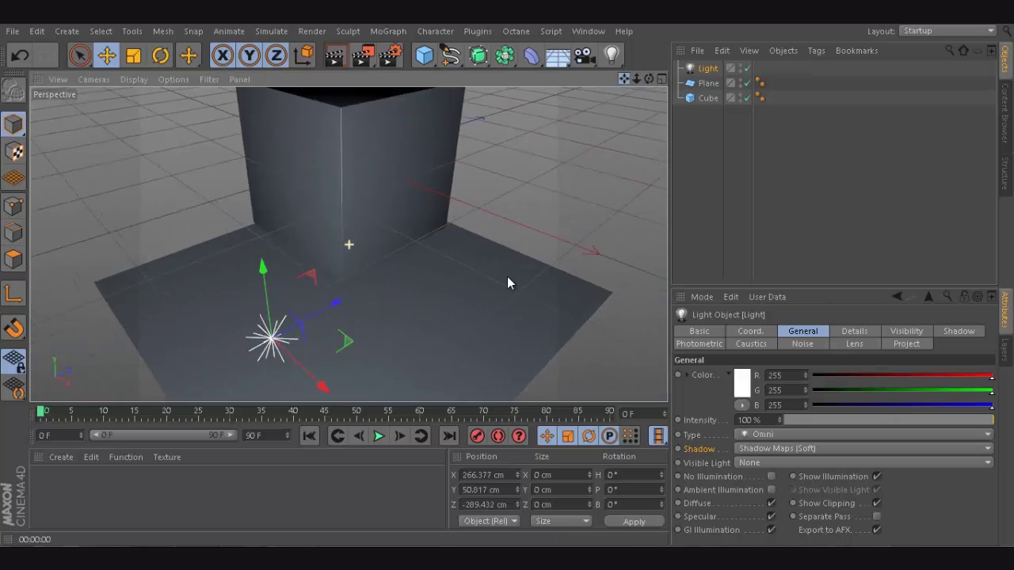
scroll(507, 279, up, 3)
scroll(507, 279, down, 3)
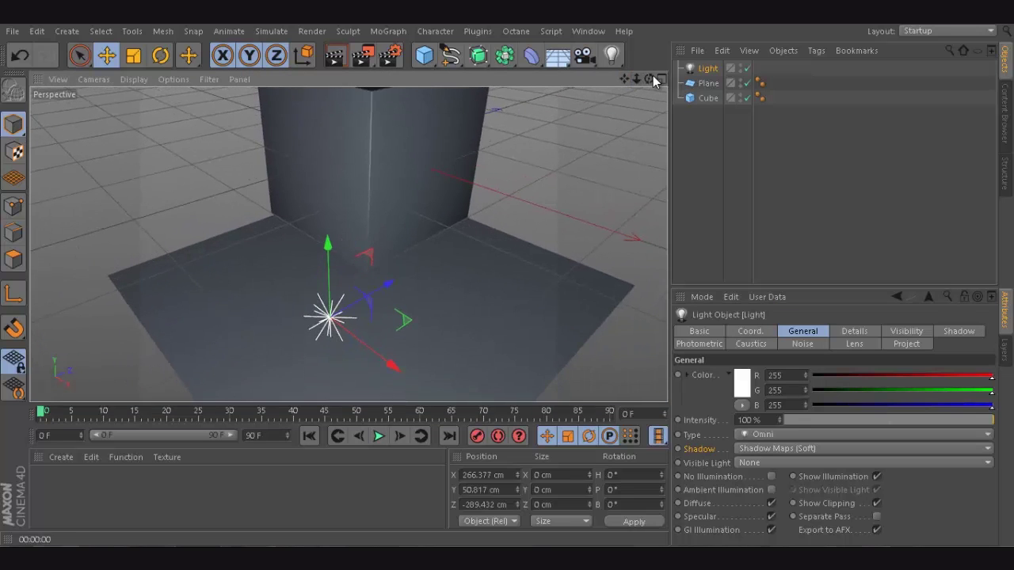
Step: Frame the whole cube and floor plane in the perspective view and render the soft shadow
alt+drag(506, 279, 508, 279)
scroll(508, 277, down, 3)
scroll(506, 280, down, 4)
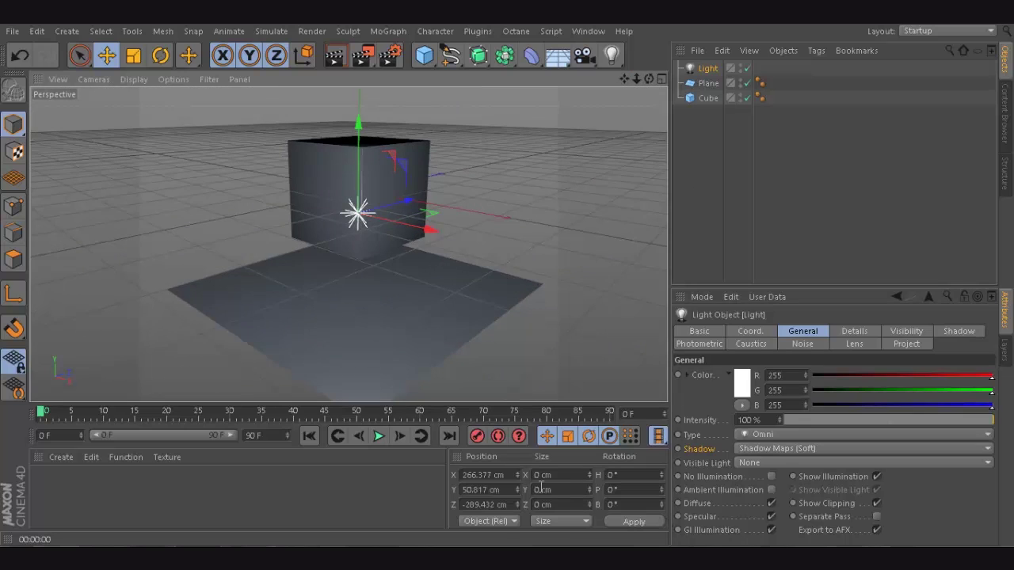
click(331, 55)
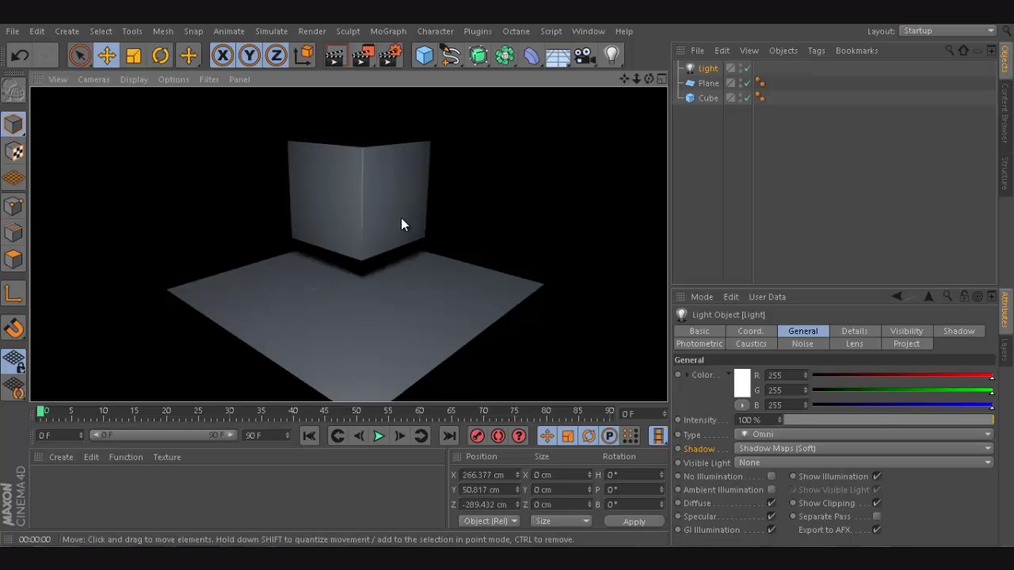
click(373, 208)
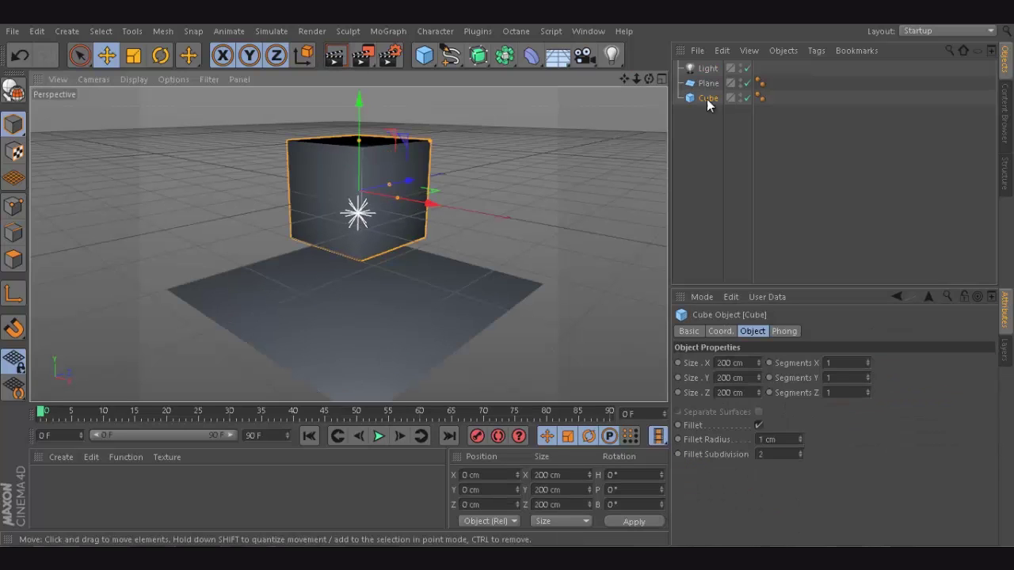
Step: Move the light away from the cube along Z to about -363 cm, rendering the scene to check the shadow
drag(400, 225, 340, 133)
click(326, 56)
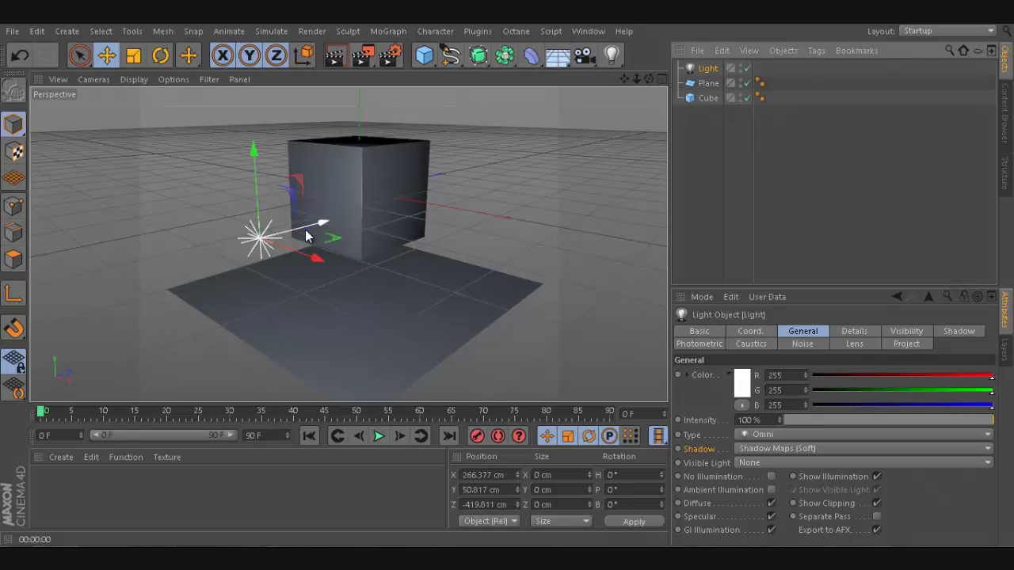
drag(322, 227, 353, 212)
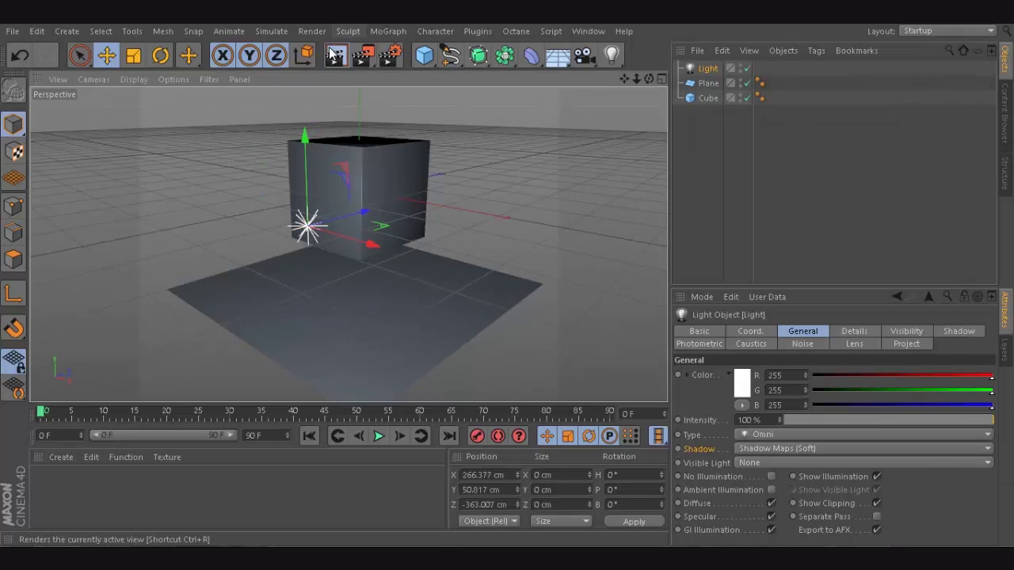
click(332, 54)
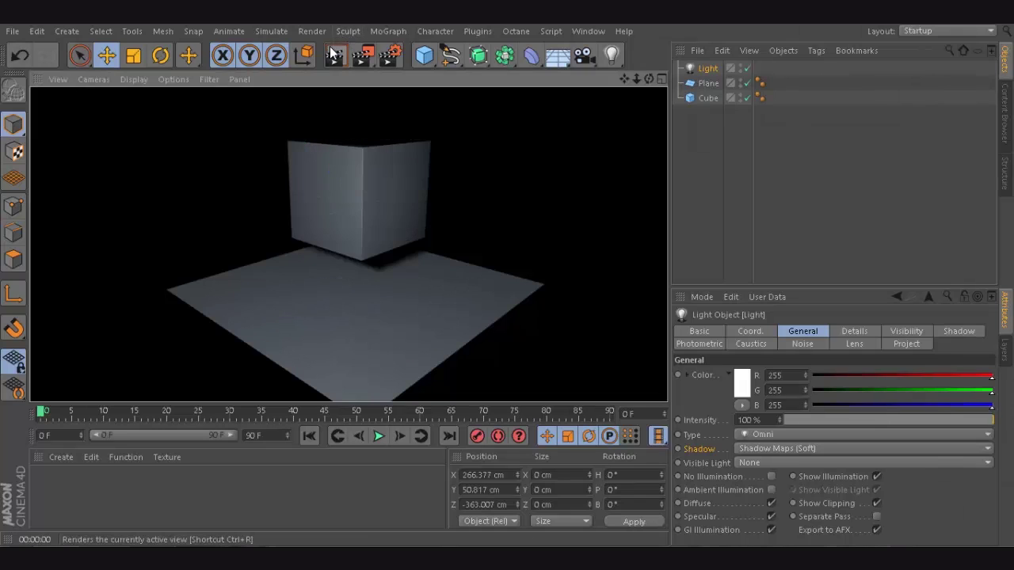
click(799, 150)
Step: Raise the light's intensity to 200% and render the brighter scene
click(707, 68)
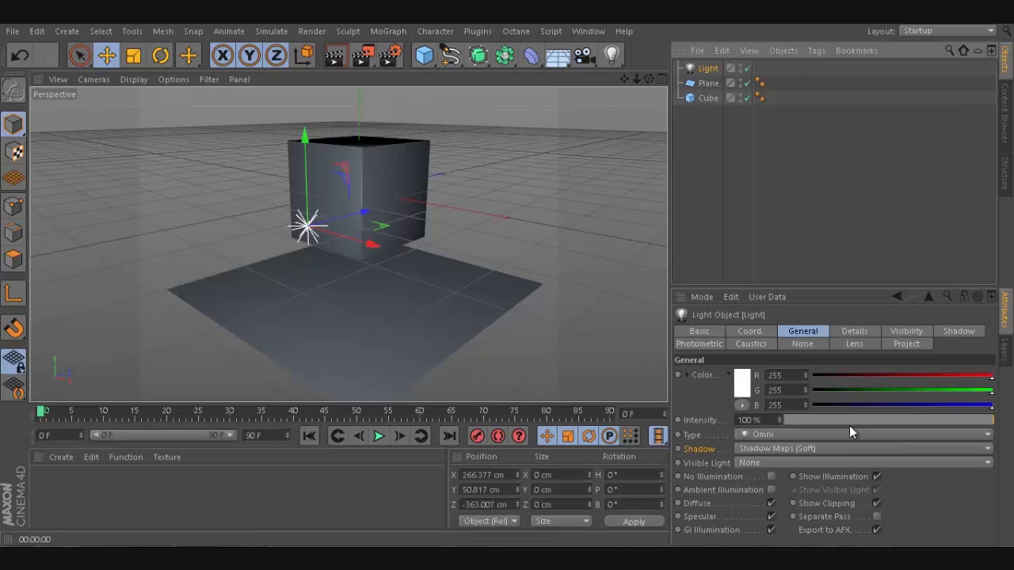
drag(847, 419, 1007, 429)
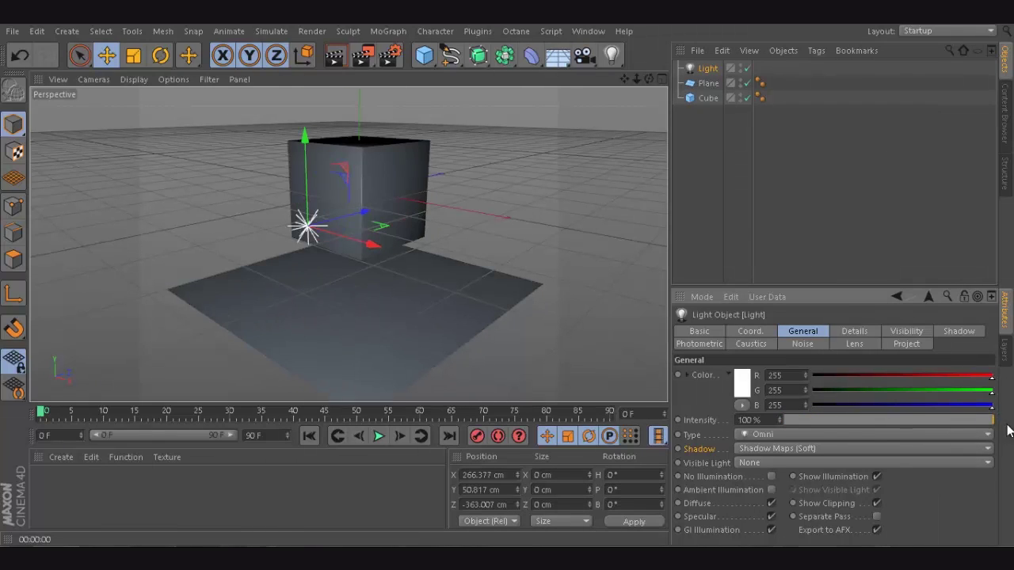
click(770, 420)
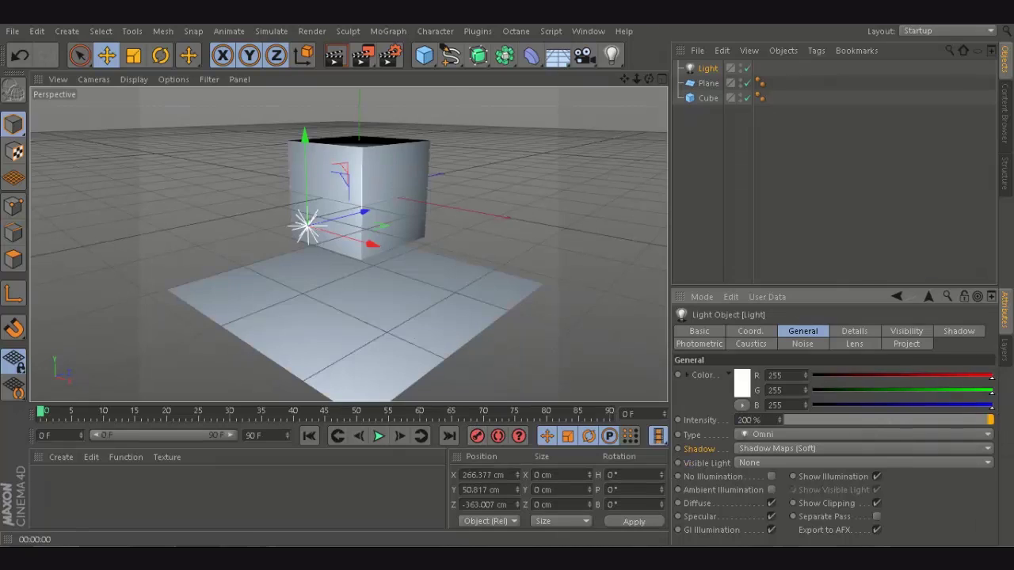
click(334, 57)
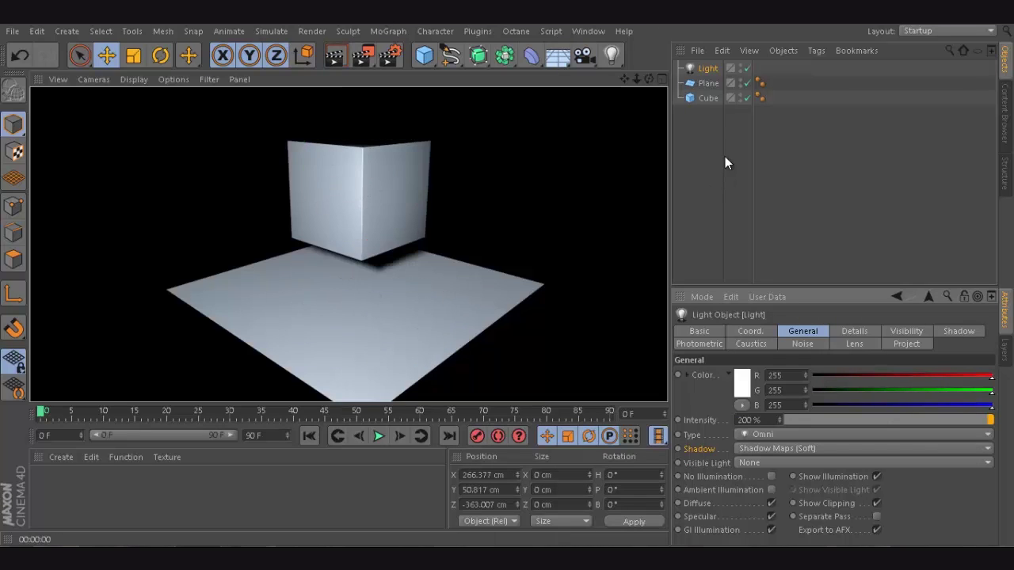
Step: Set the light's intensity back to 100%
double_click(772, 420)
text(100)
key(Return)
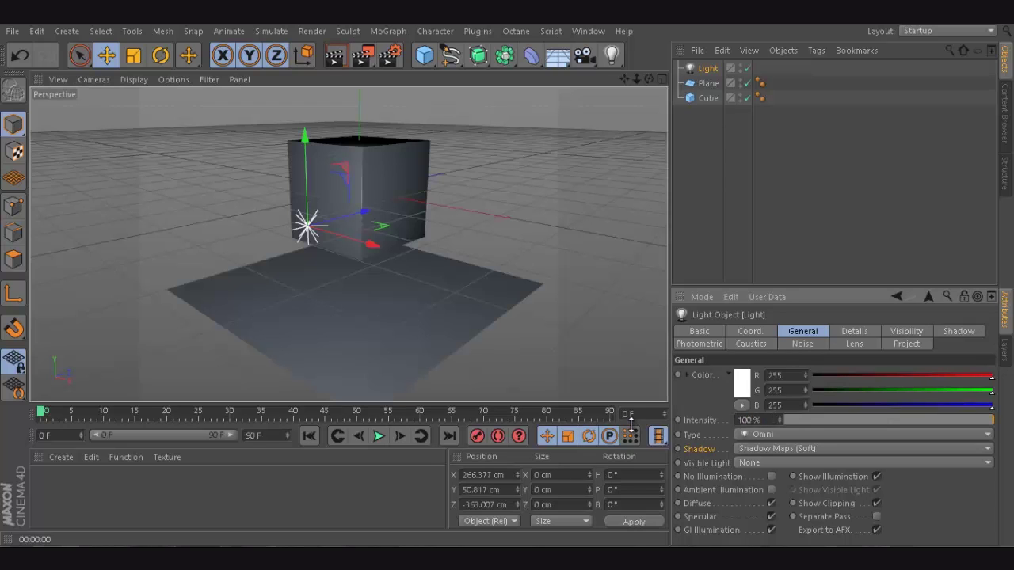
Step: Raise the light to about Y 124 cm and move it along Z to about -410 cm
drag(361, 212, 256, 251)
drag(175, 171, 199, 228)
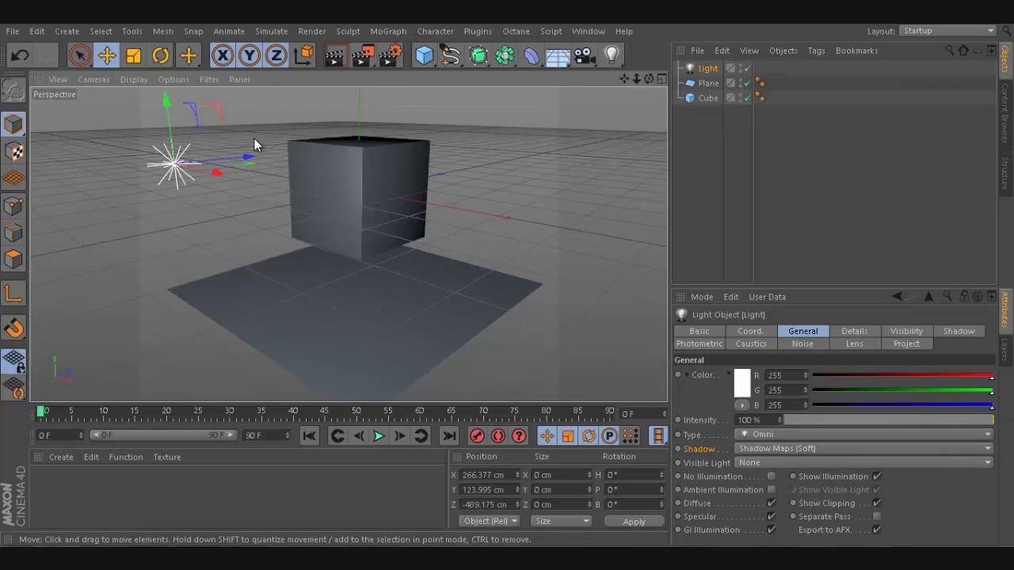
click(855, 333)
drag(243, 155, 334, 149)
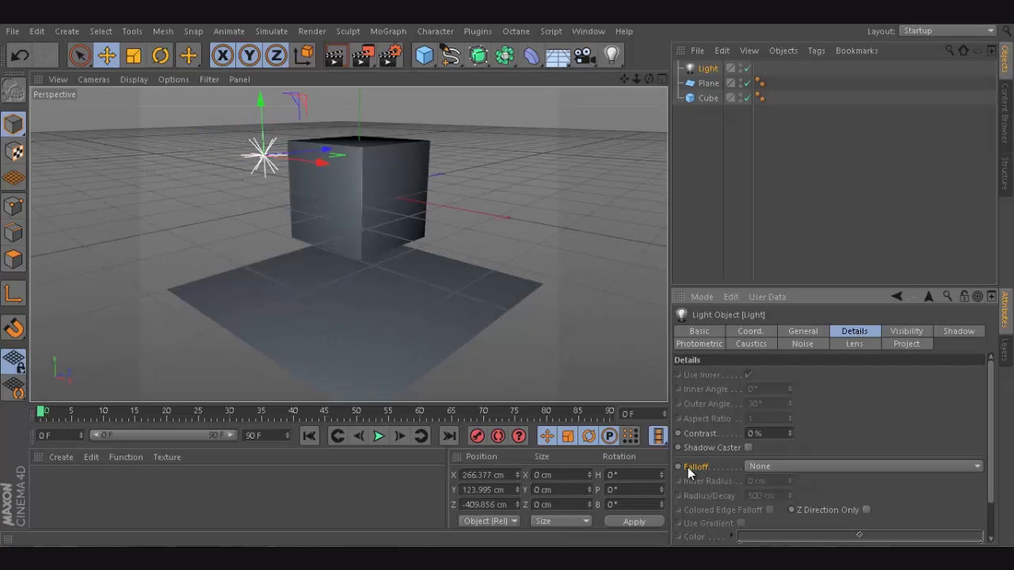
Step: Set the light's falloff to Inverse Square (Physically Accurate) and bring the whole falloff sphere into view
click(752, 467)
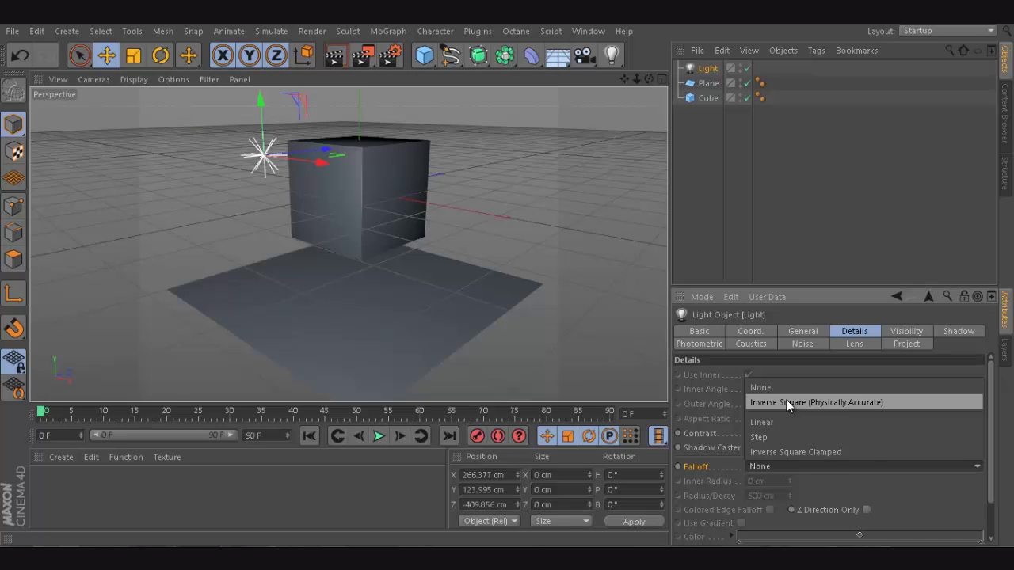
click(786, 401)
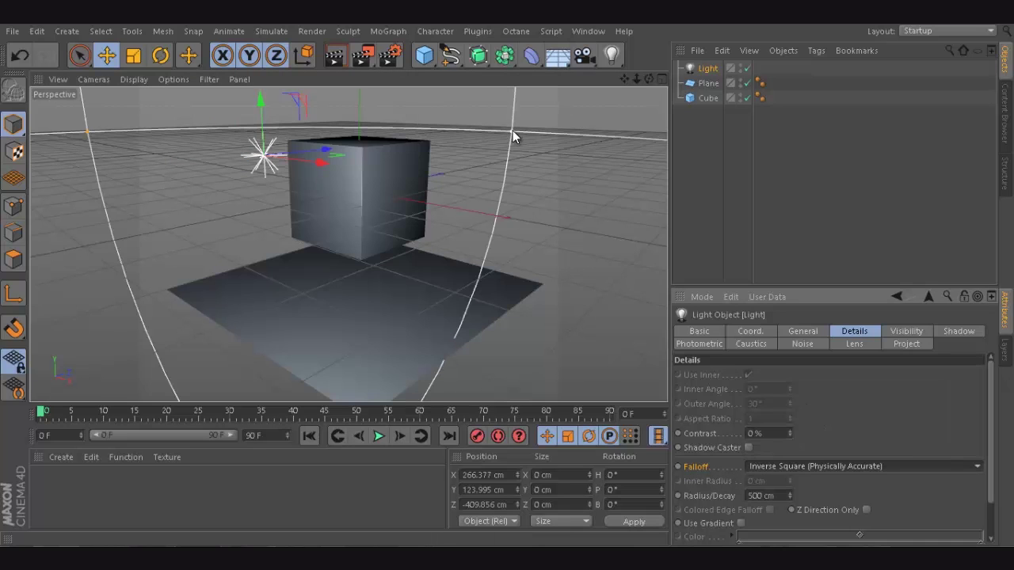
scroll(507, 279, down, 8)
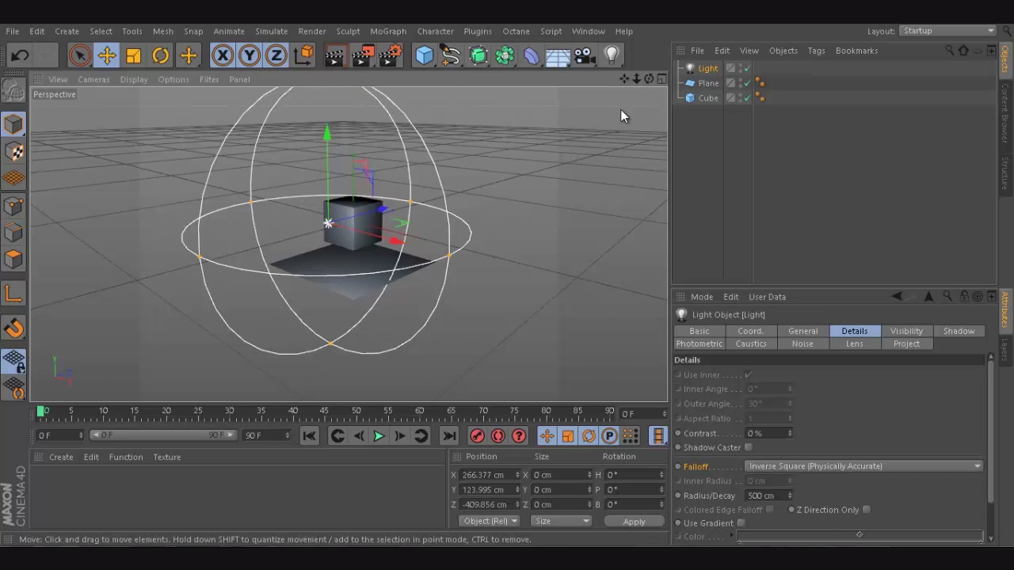
Step: Reduce the light's falloff radius to about 116 cm and move the light to about X -418 cm
drag(648, 79, 508, 283)
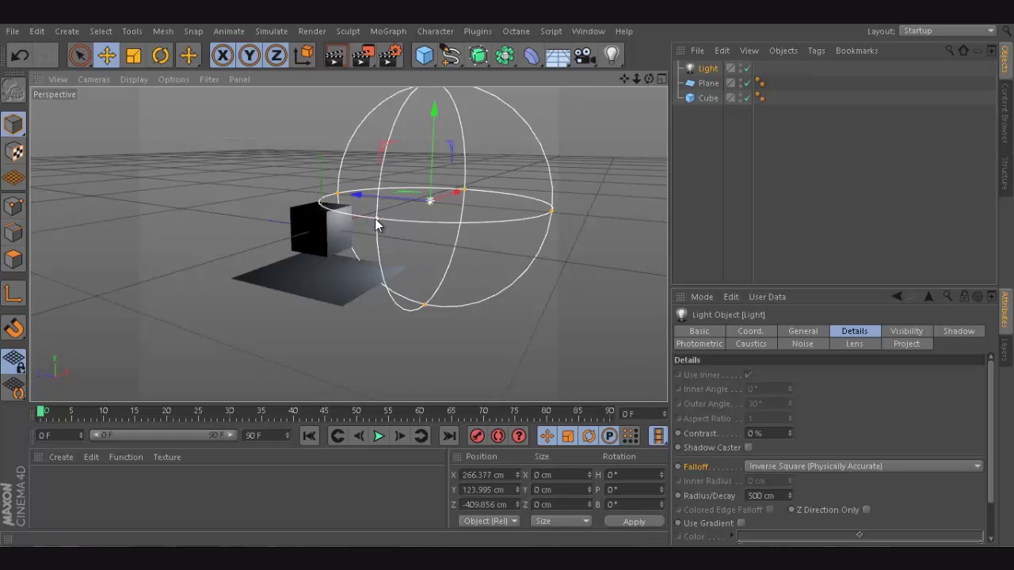
drag(385, 225, 436, 235)
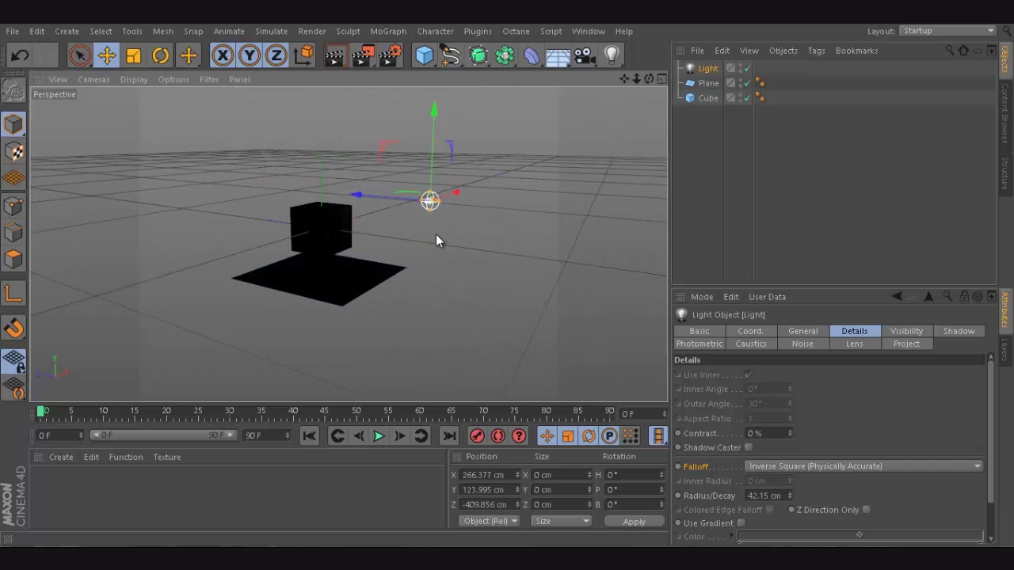
drag(460, 192, 382, 228)
Step: Move the light close to the cube's upper corner, to about X -164 cm and Z -91 cm
alt+drag(500, 283, 507, 283)
drag(637, 80, 508, 282)
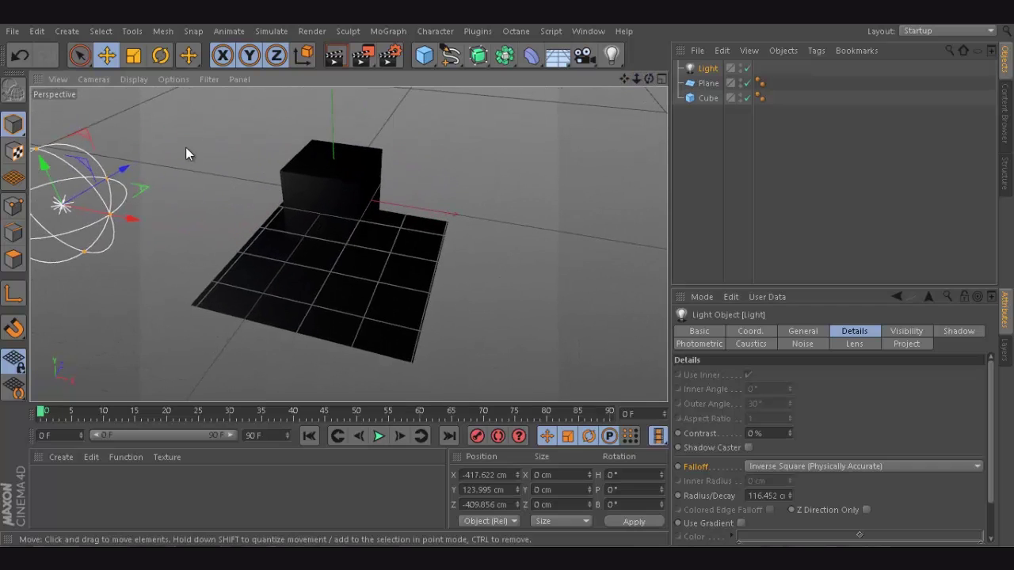
drag(131, 172, 267, 204)
drag(245, 169, 327, 216)
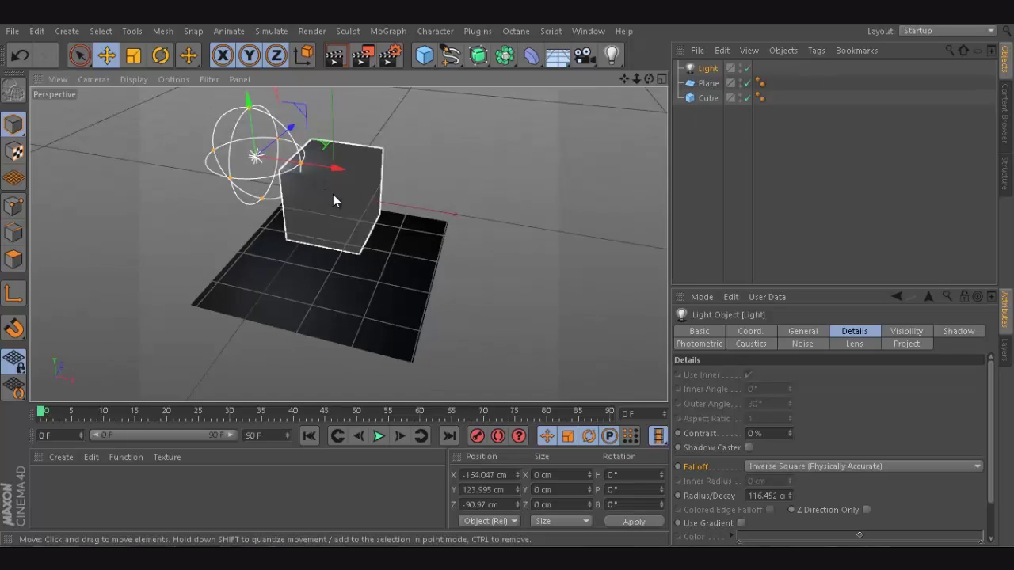
Step: View the lit side of the cube up close and render the inverse square falloff
drag(649, 78, 376, 155)
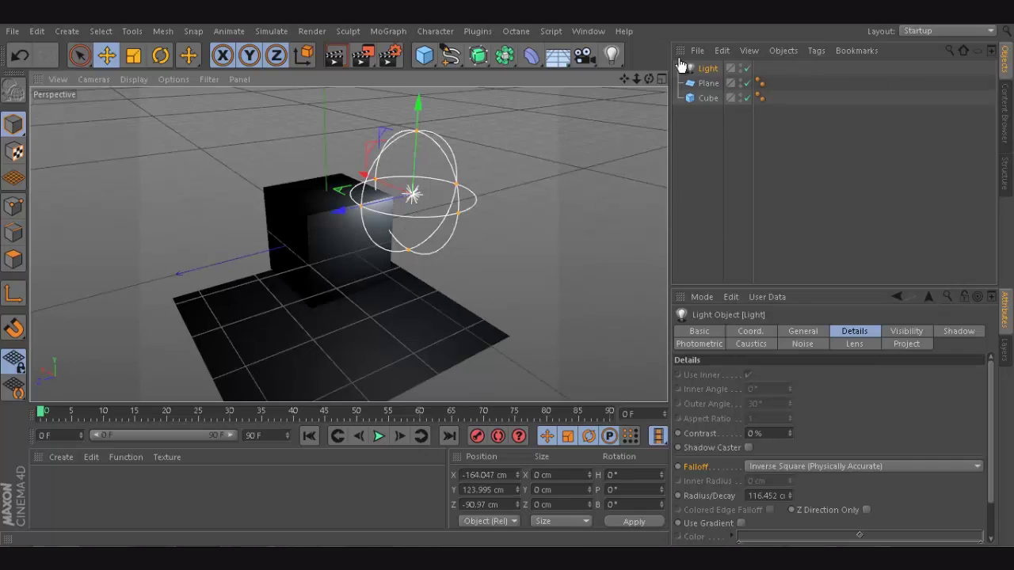
scroll(508, 274, up, 3)
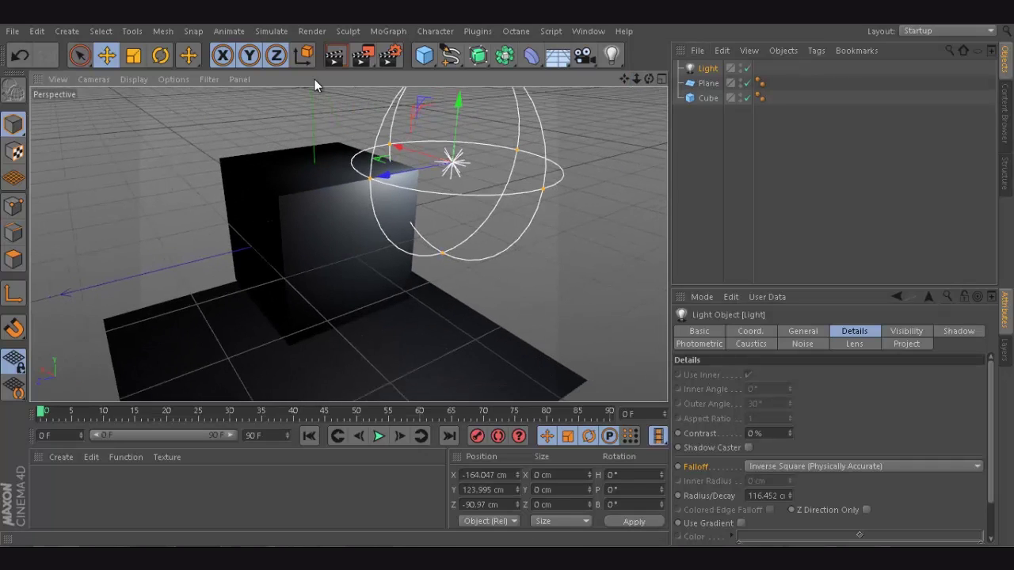
click(337, 68)
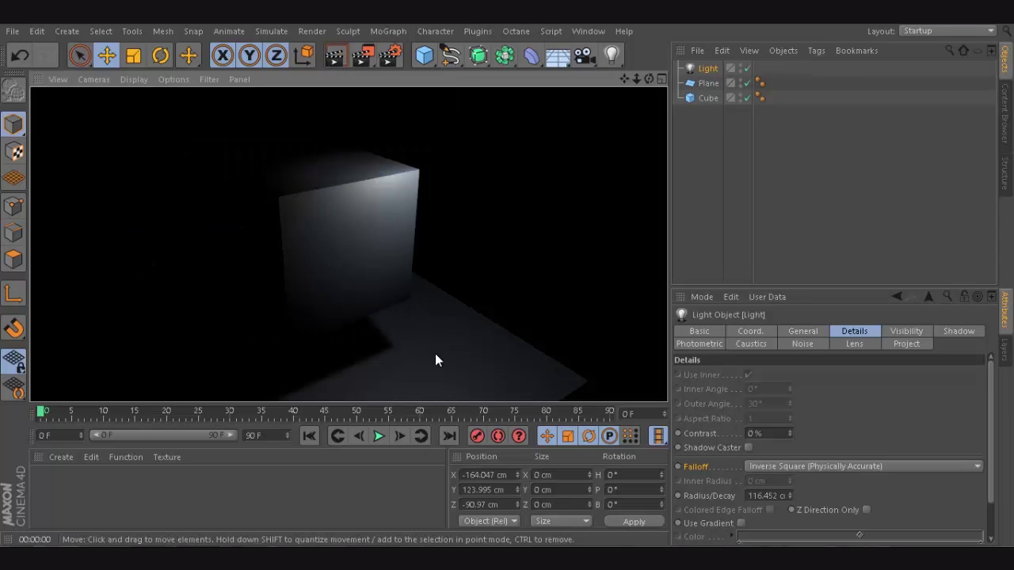
click(775, 111)
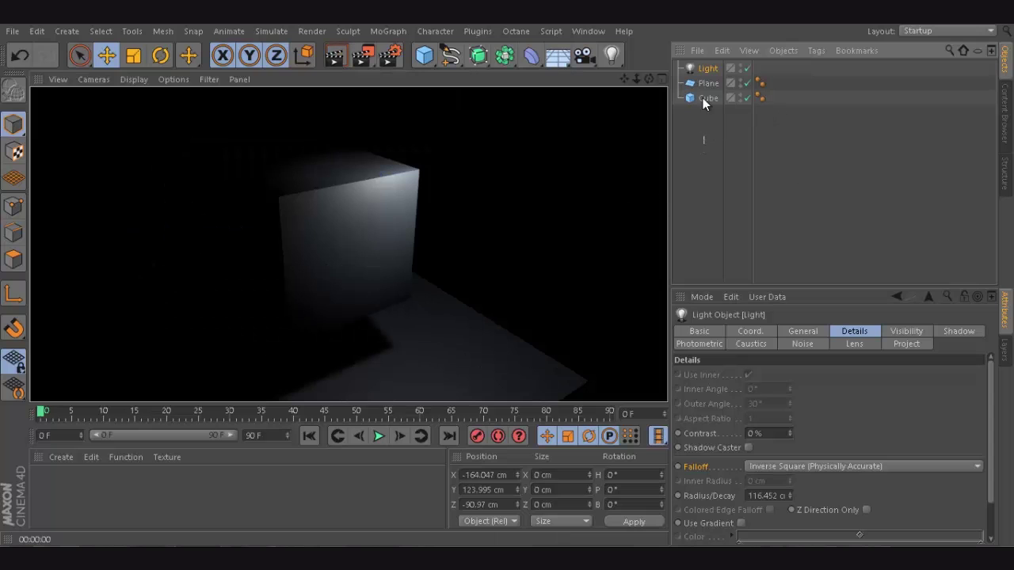